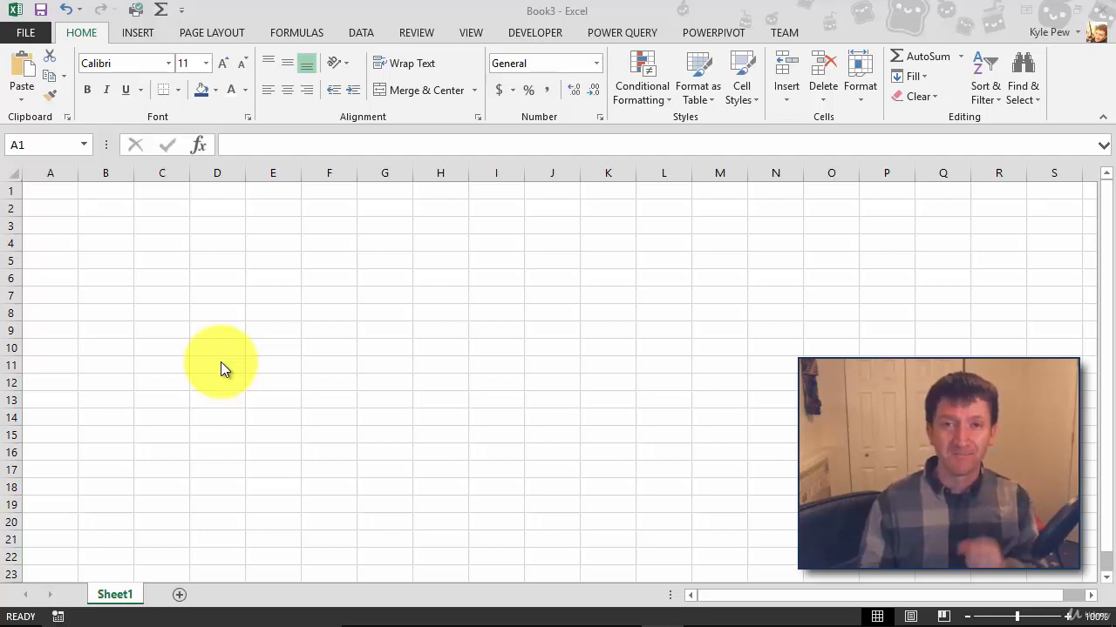
# Select cell A1 and show the Insert commands, previewing the Shapes gallery without choosing a shape
pyautogui.click(145, 35)
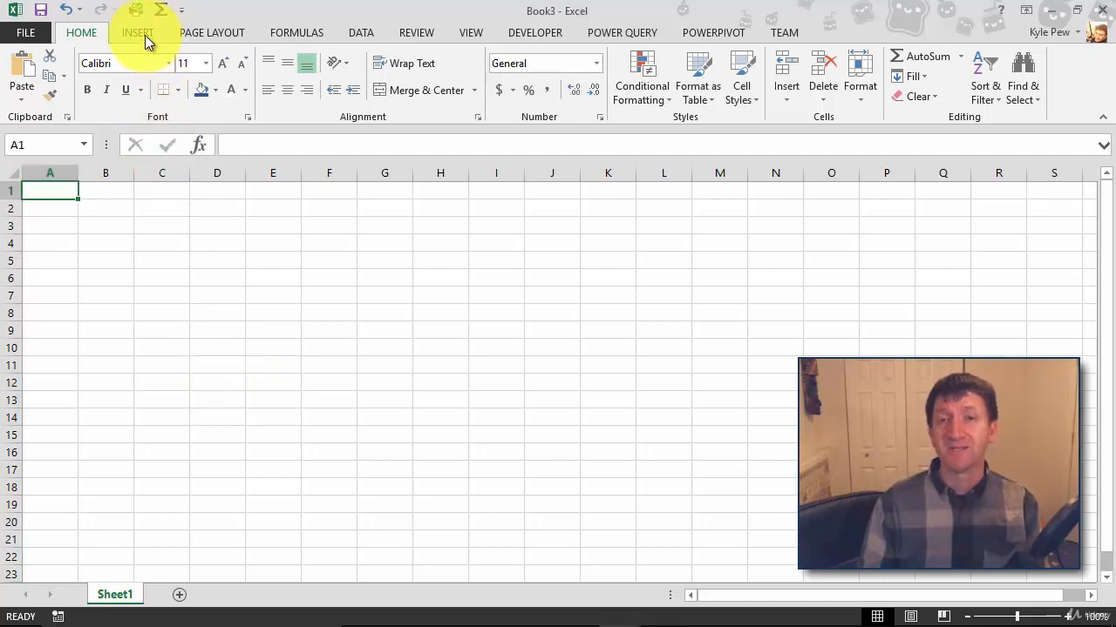
pyautogui.click(139, 35)
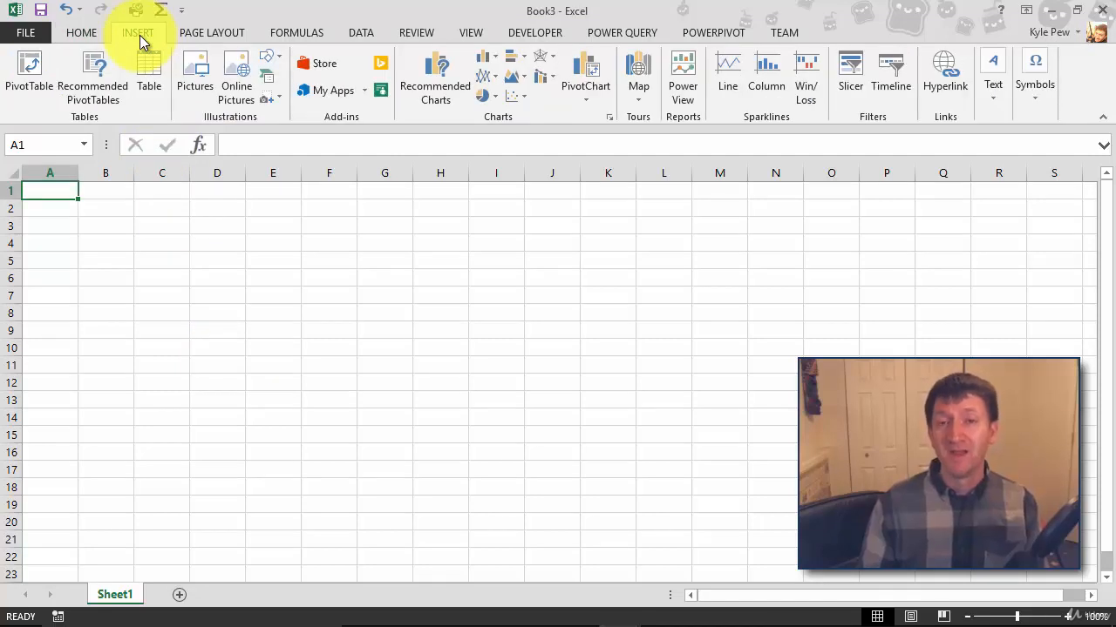
pyautogui.click(277, 56)
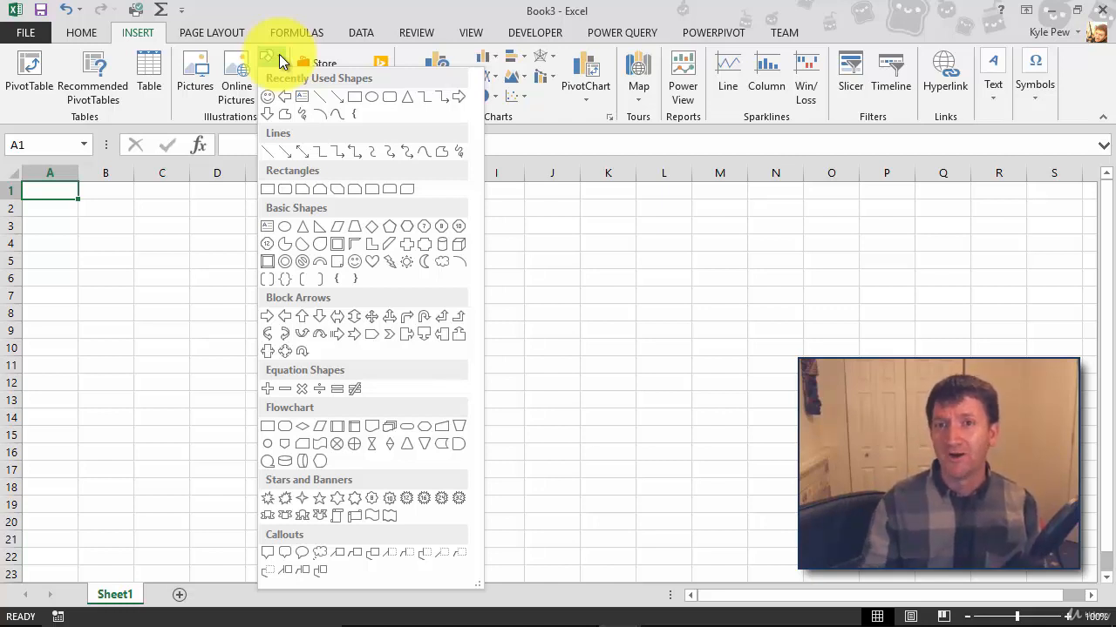
pyautogui.click(272, 27)
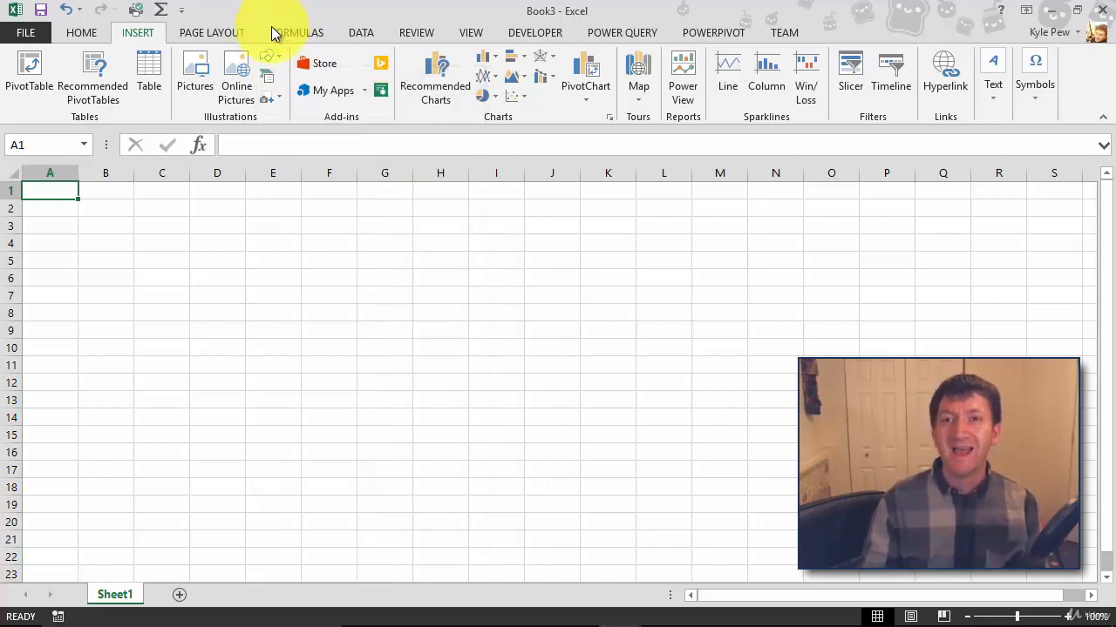
# Insert a Circle Accent Timeline diagram from the SmartArt Process layouts
pyautogui.click(266, 79)
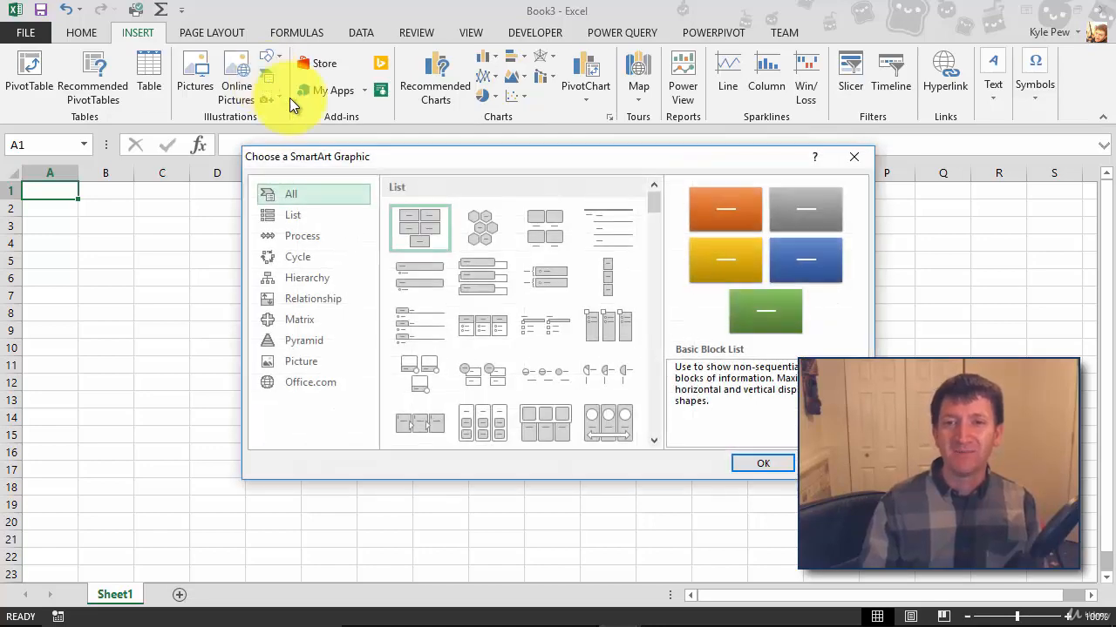
pyautogui.moveTo(302, 151); pyautogui.dragTo(83, 49)
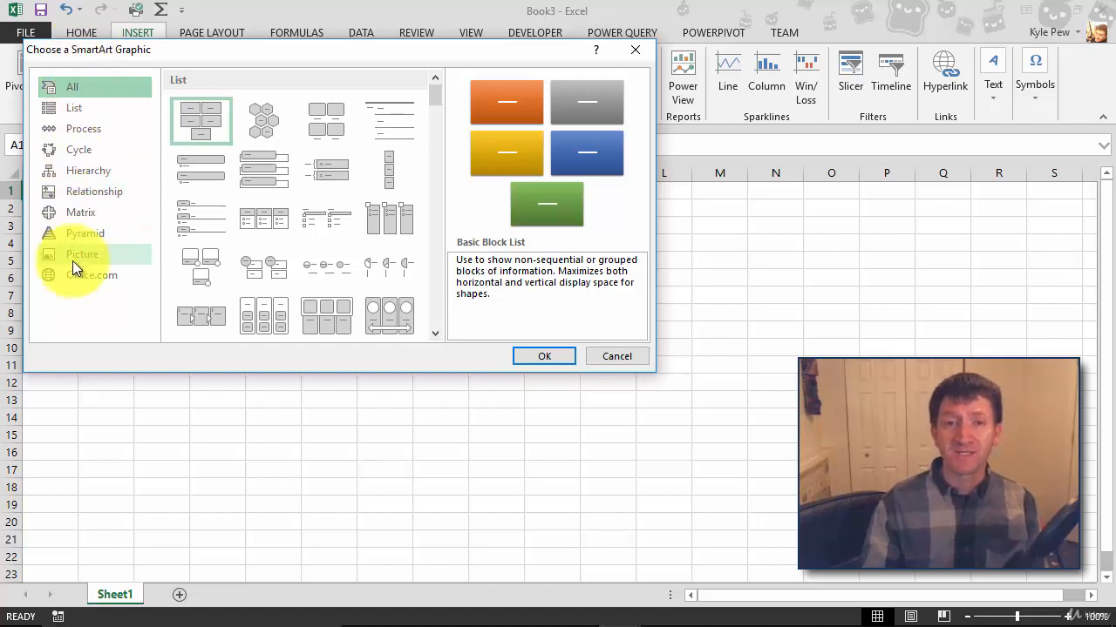
pyautogui.click(73, 129)
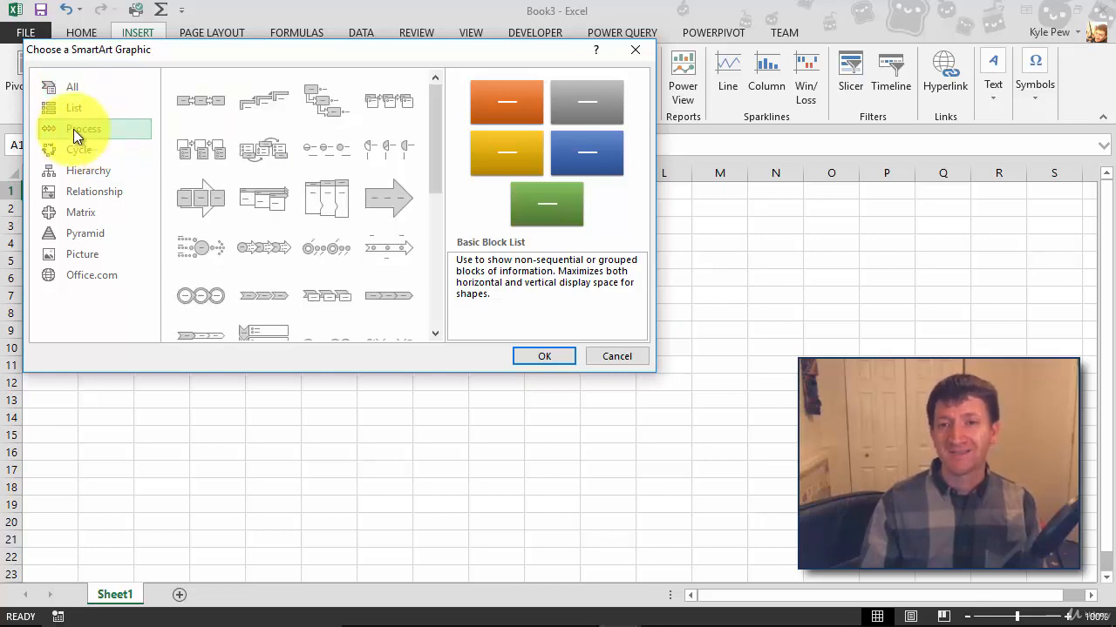
pyautogui.click(332, 251)
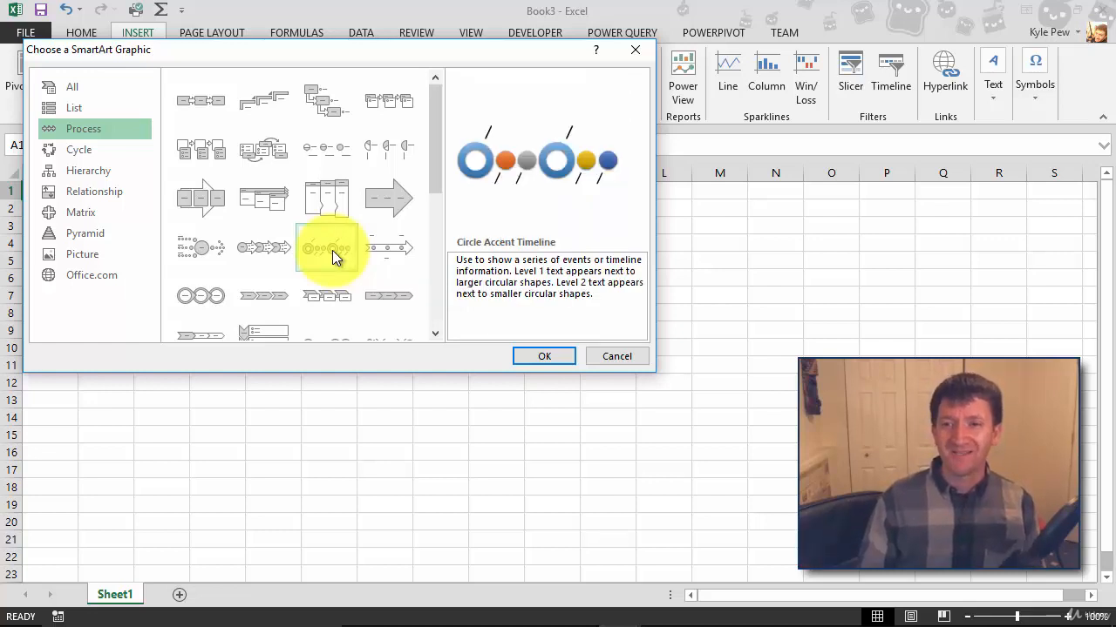
pyautogui.click(535, 355)
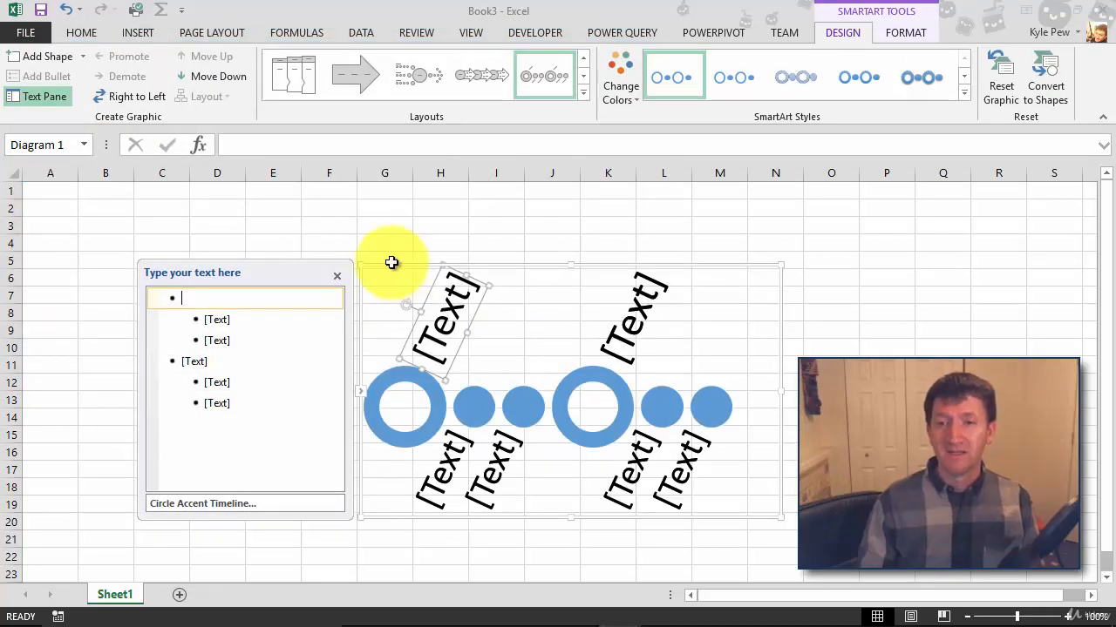
# Drag the timeline diagram up and left, then place the cursor in the first Text Pane bullet
pyautogui.moveTo(381, 266); pyautogui.dragTo(261, 219)
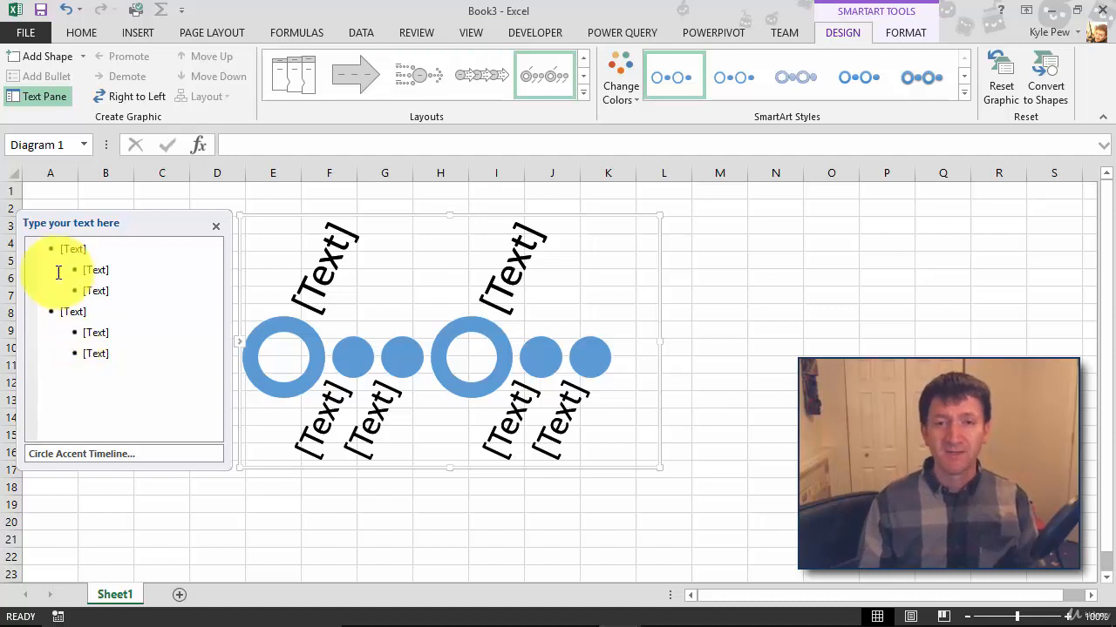
pyautogui.click(68, 249)
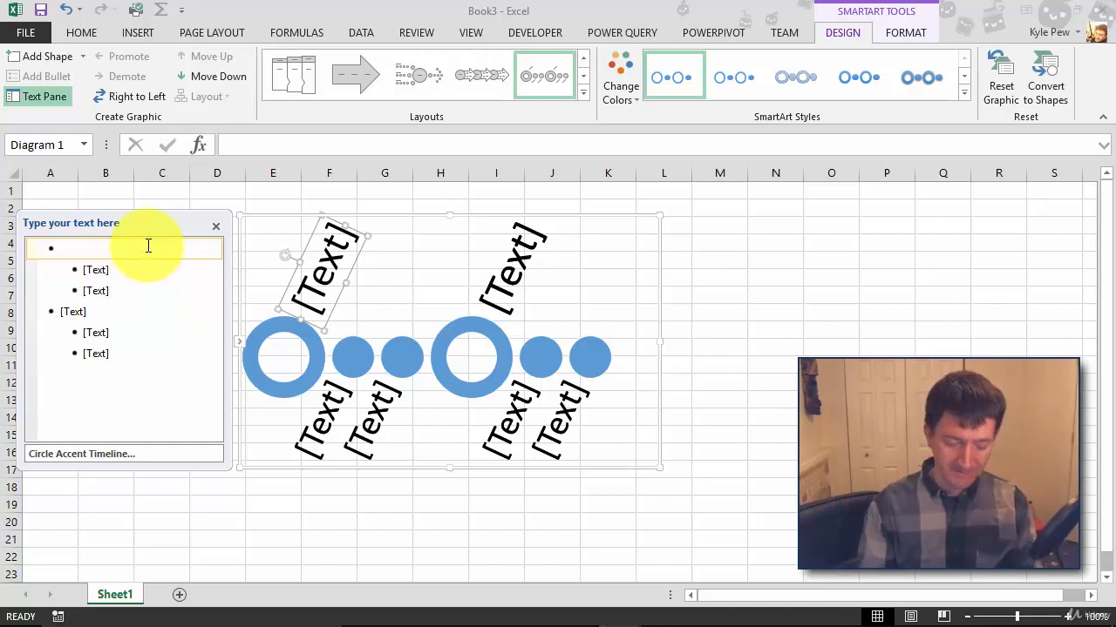
# Label the first main step 'Create Doc', correcting the typos
pyautogui.write('Creating ')
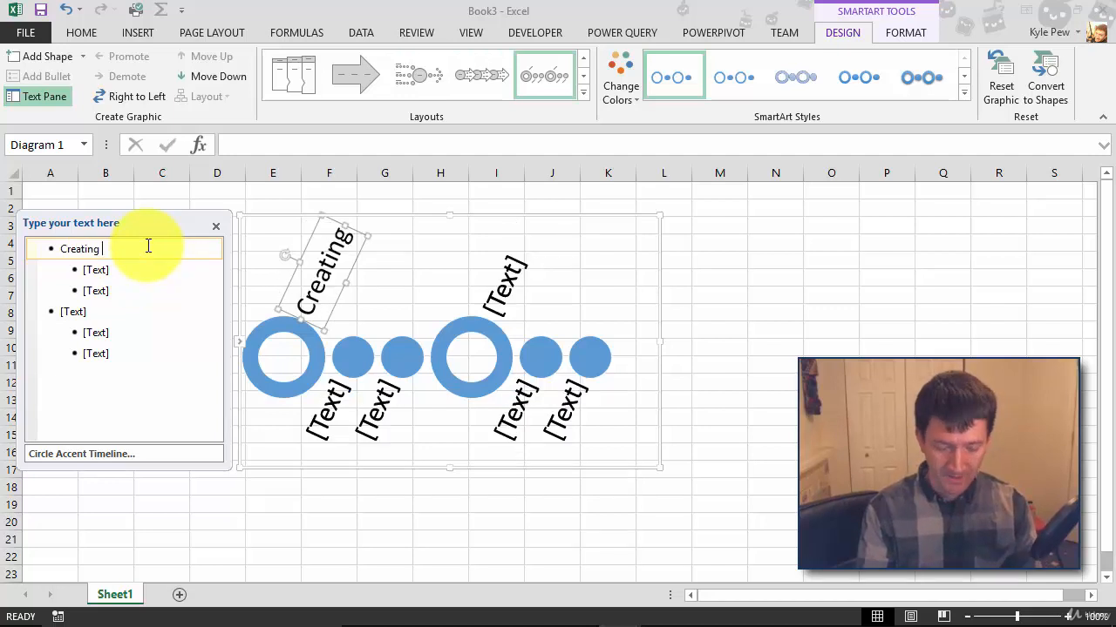
pyautogui.write('Dcou')
pyautogui.press('BackSpace')
pyautogui.press('BackSpace')
pyautogui.press('BackSpace')
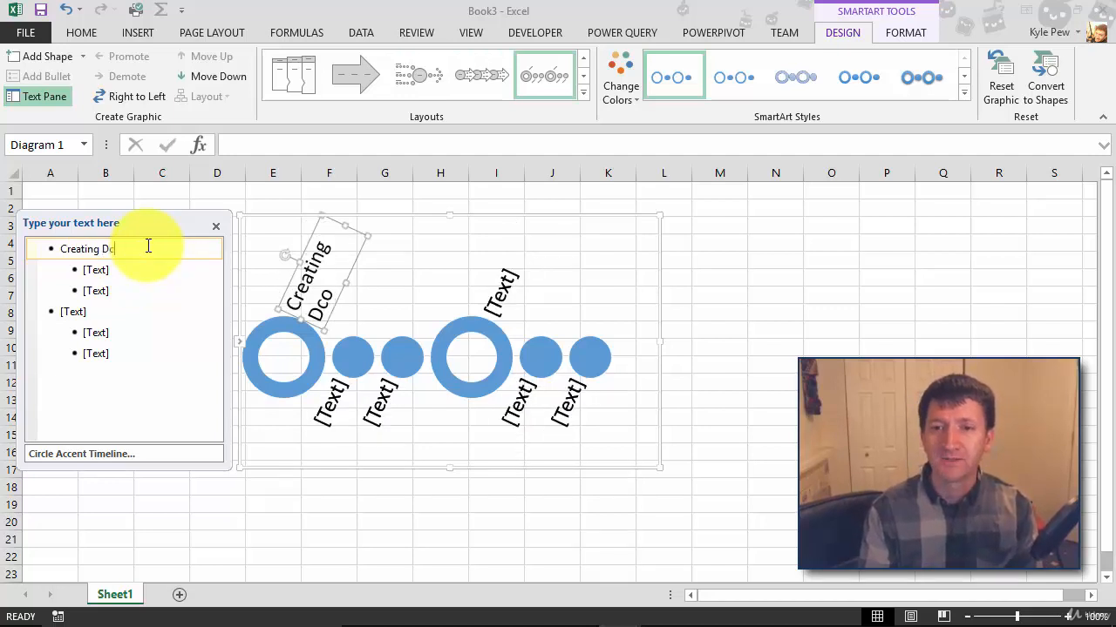
pyautogui.write('oc')
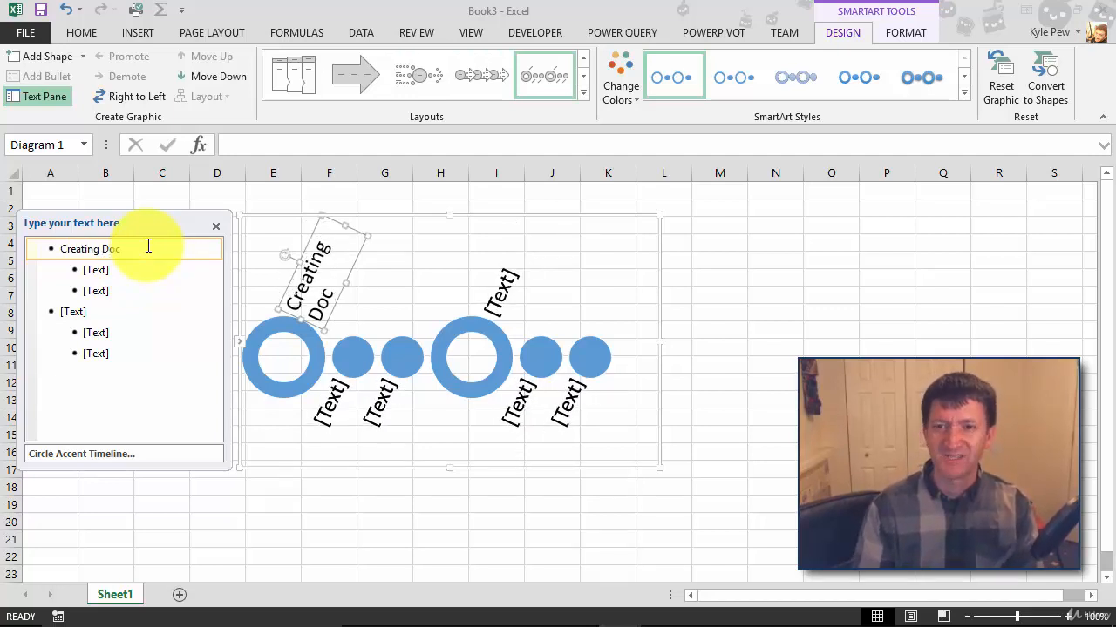
pyautogui.moveTo(102, 247); pyautogui.dragTo(85, 245)
pyautogui.write('te')
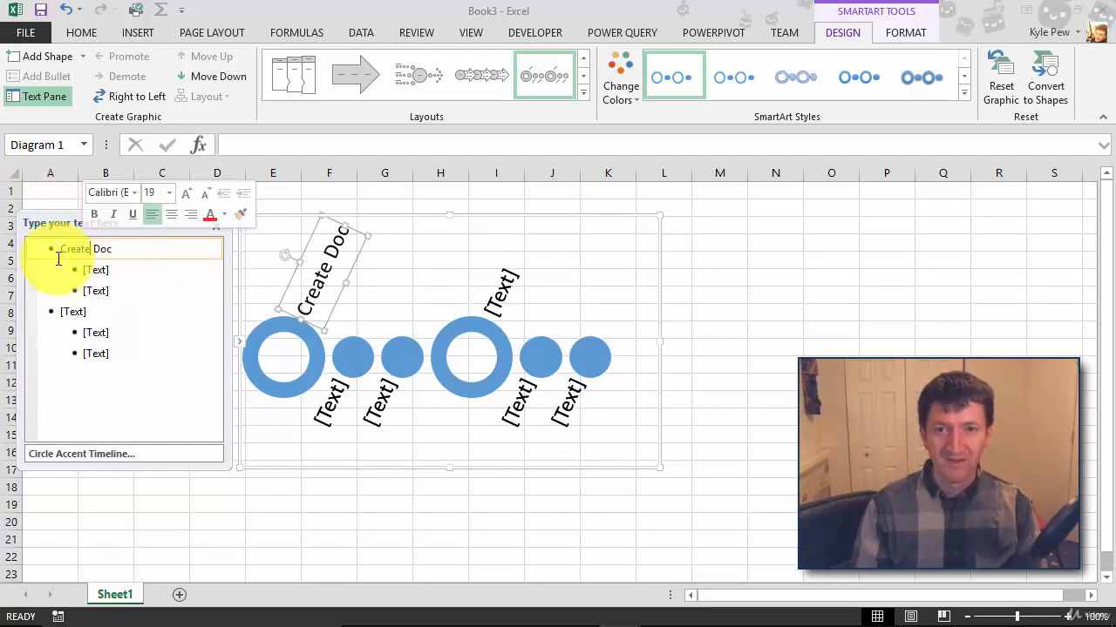
# Label the second main step 'Send for Approval'
pyautogui.click(82, 311)
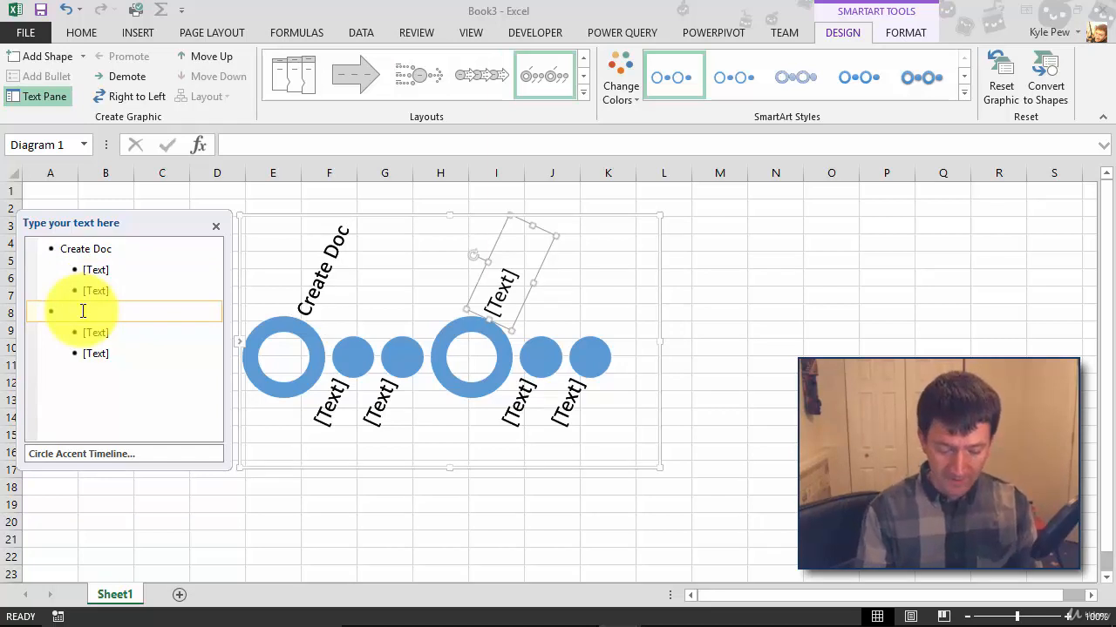
pyautogui.write('Aen')
pyautogui.press('BackSpace')
pyautogui.press('BackSpace')
pyautogui.press('BackSpace')
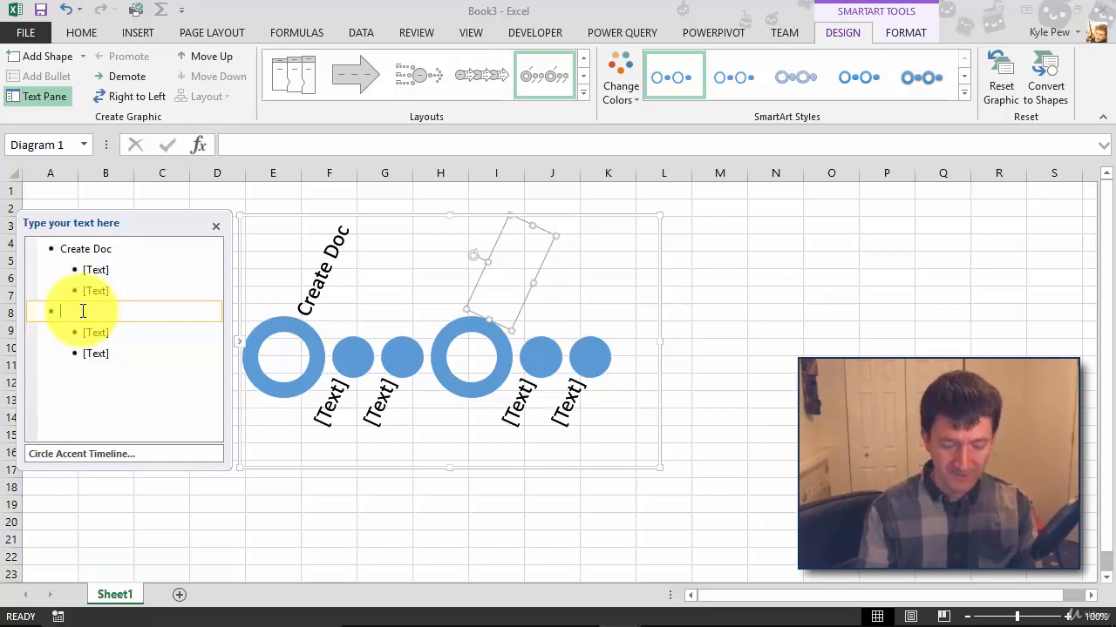
pyautogui.write('Send ')
pyautogui.write('for')
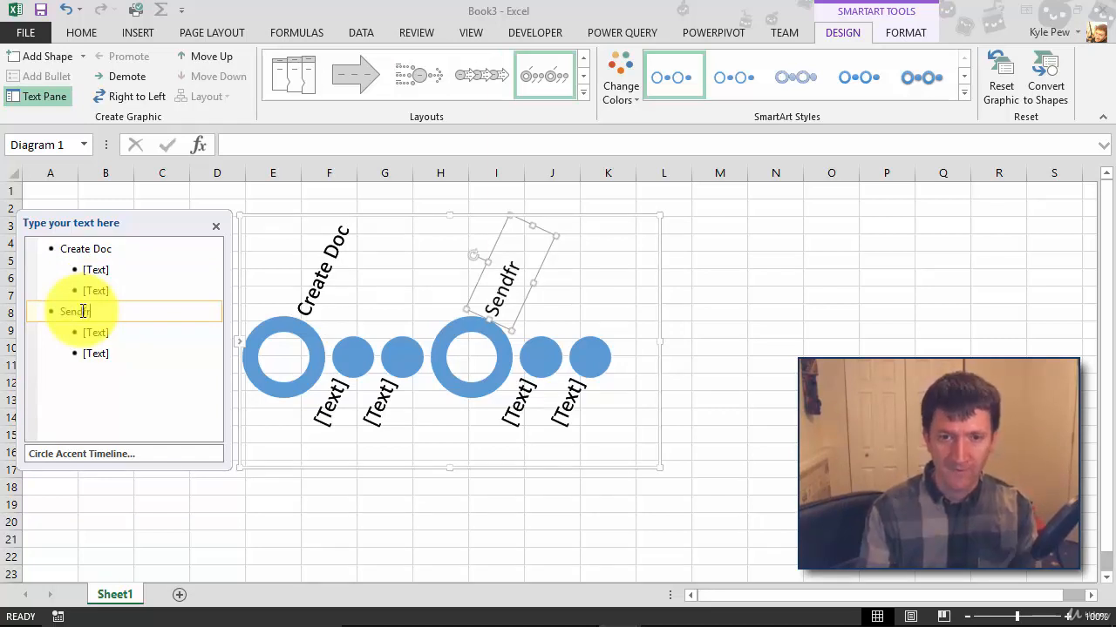
pyautogui.press('BackSpace')
pyautogui.press('BackSpace')
pyautogui.write('for')
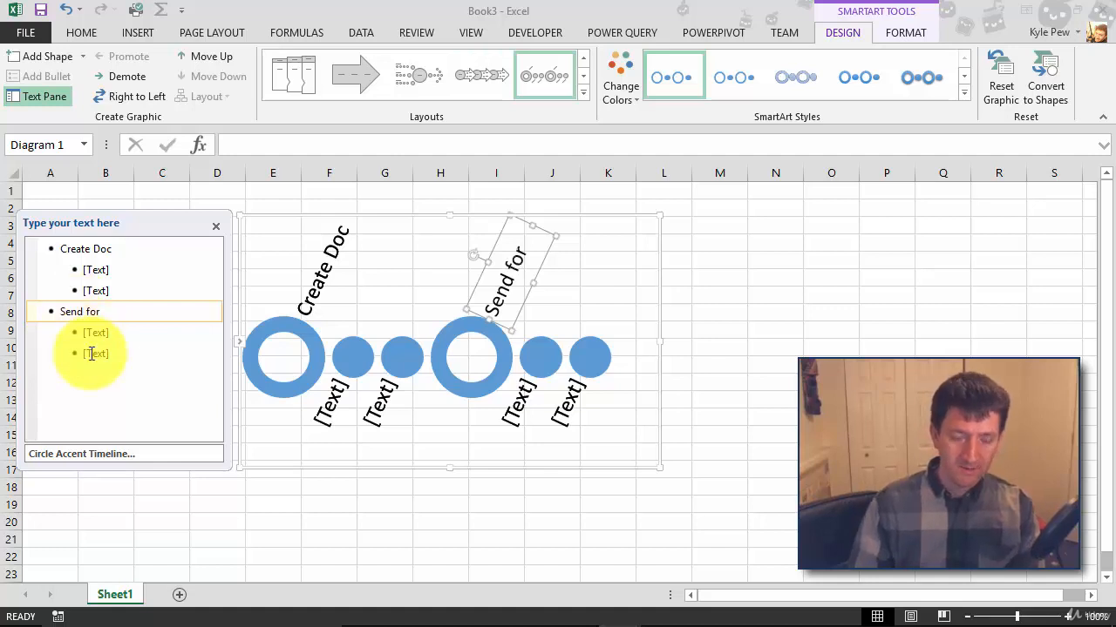
pyautogui.write('Approval')
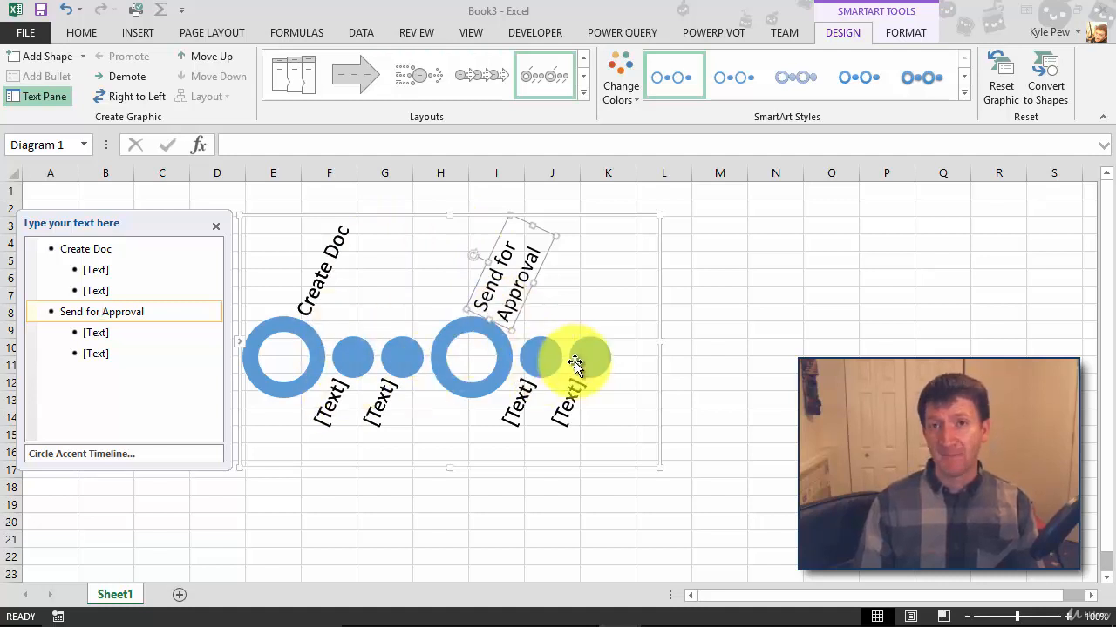
# Enter 'Brainstorm' and 'Intial Draft' as the two sub-steps under Create Doc
pyautogui.click(99, 272)
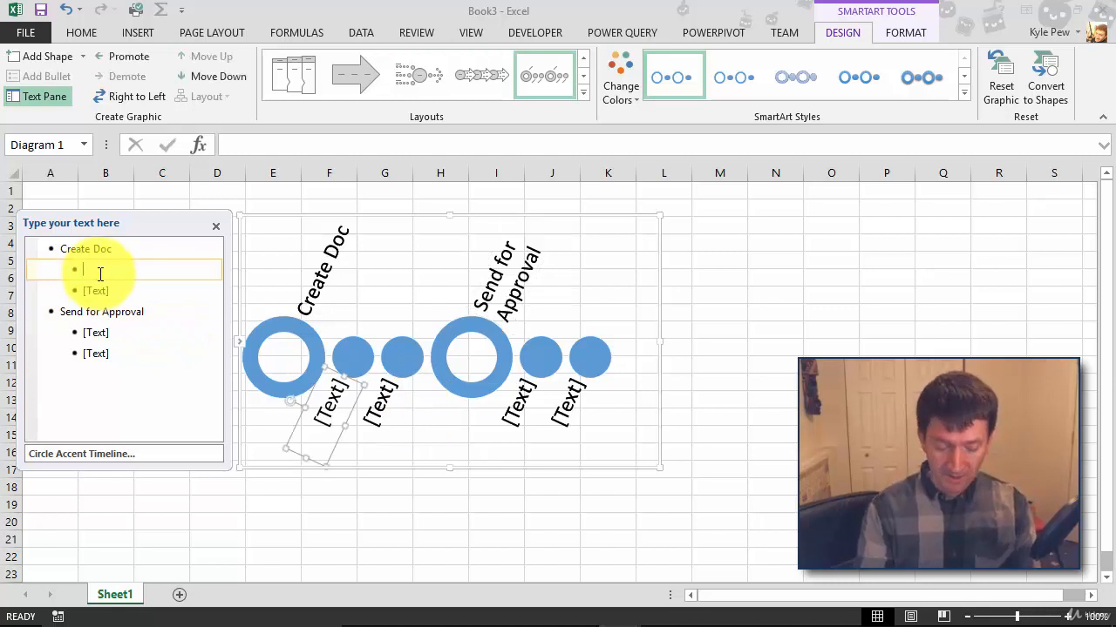
pyautogui.write('Brains')
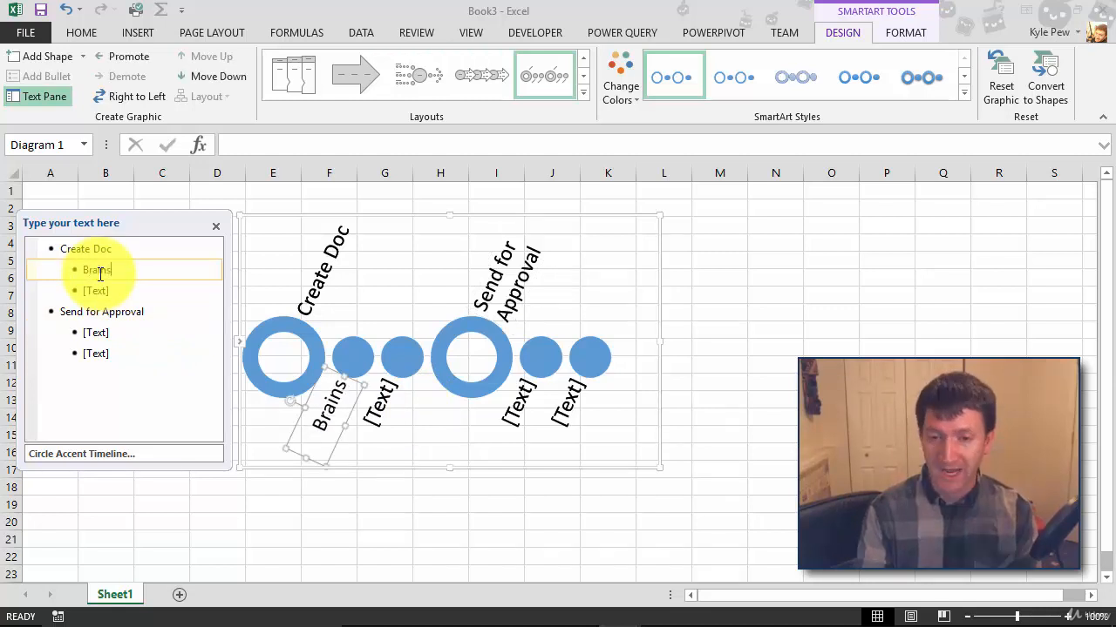
pyautogui.write('torm')
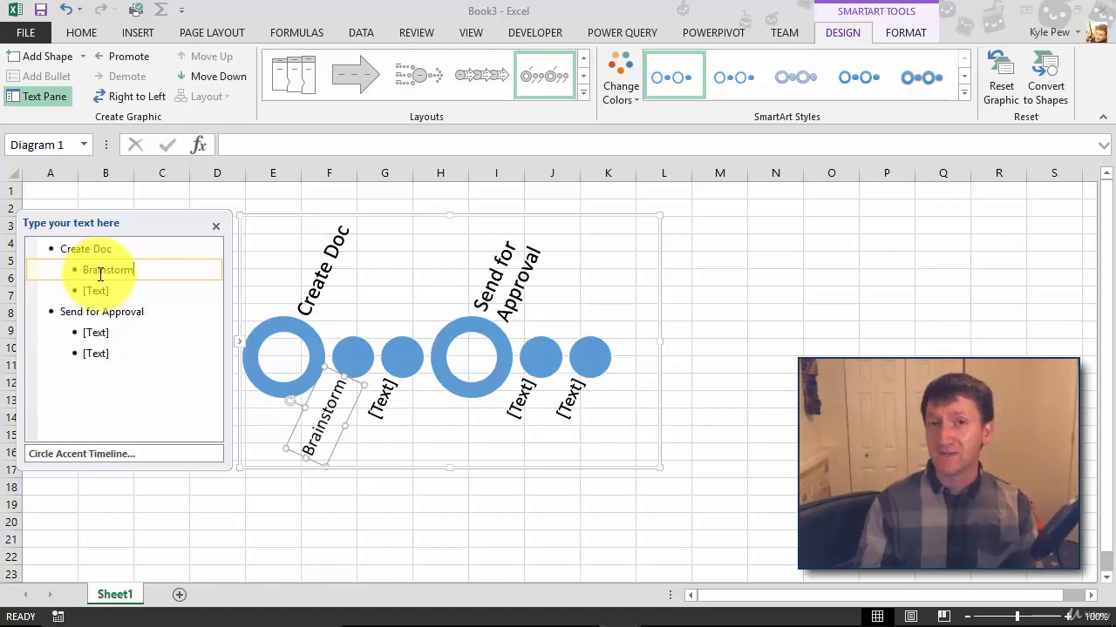
pyautogui.click(33, 290)
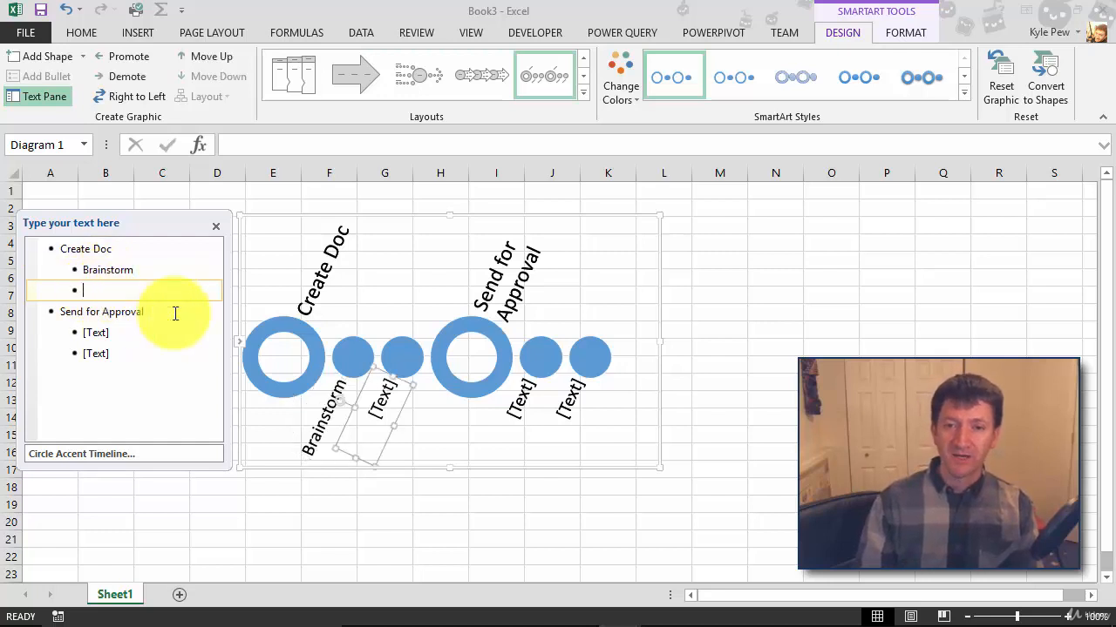
pyautogui.write('In')
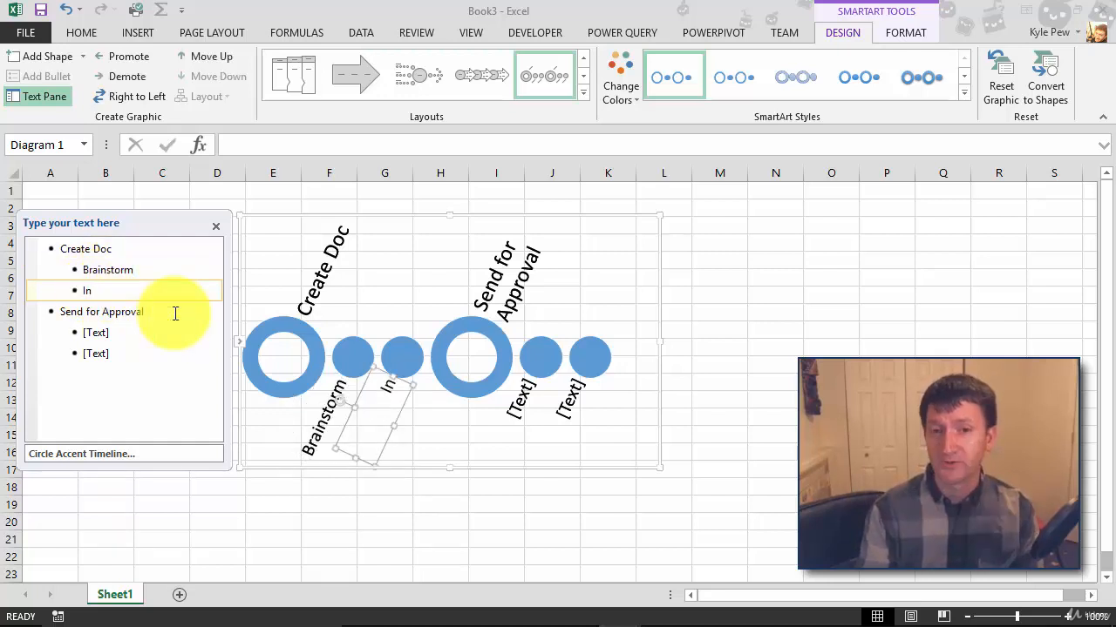
pyautogui.write('tial')
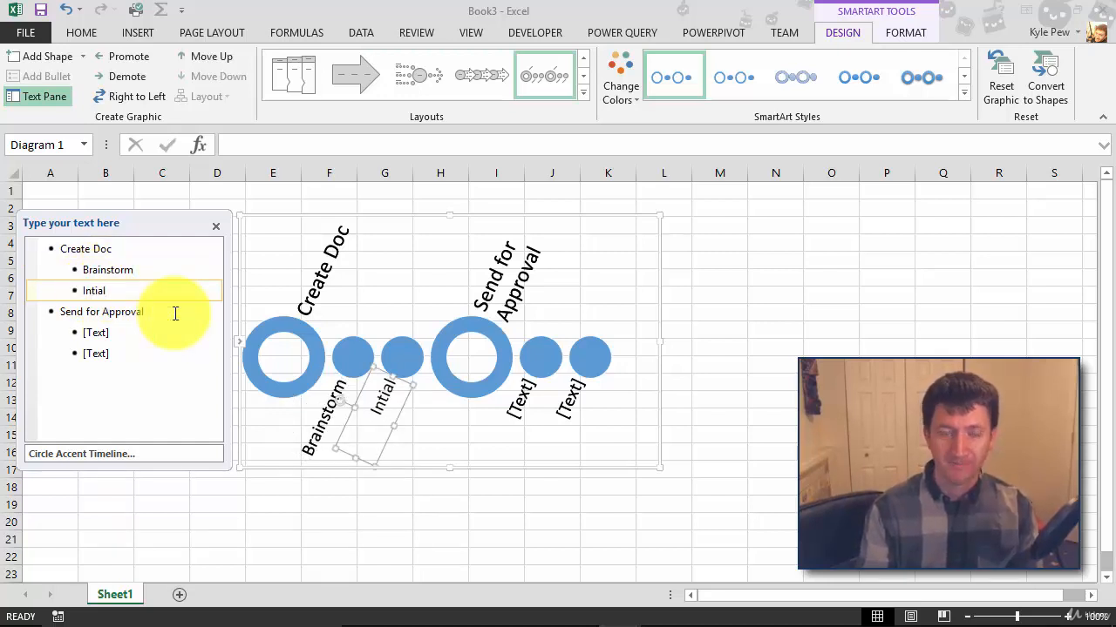
pyautogui.write(' Draft')
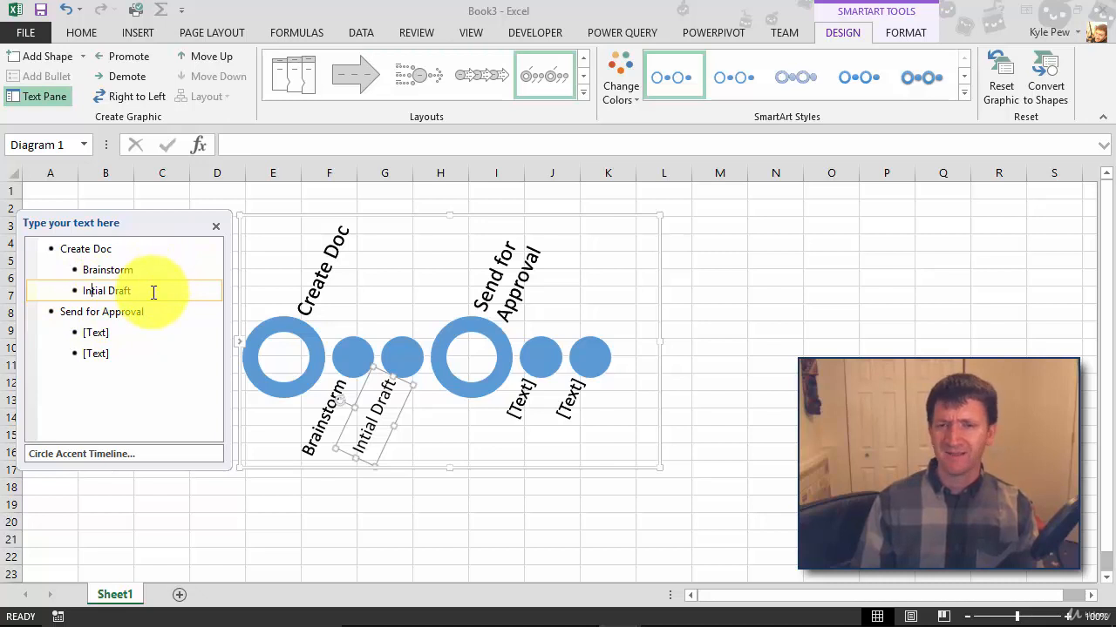
pyautogui.click(118, 332)
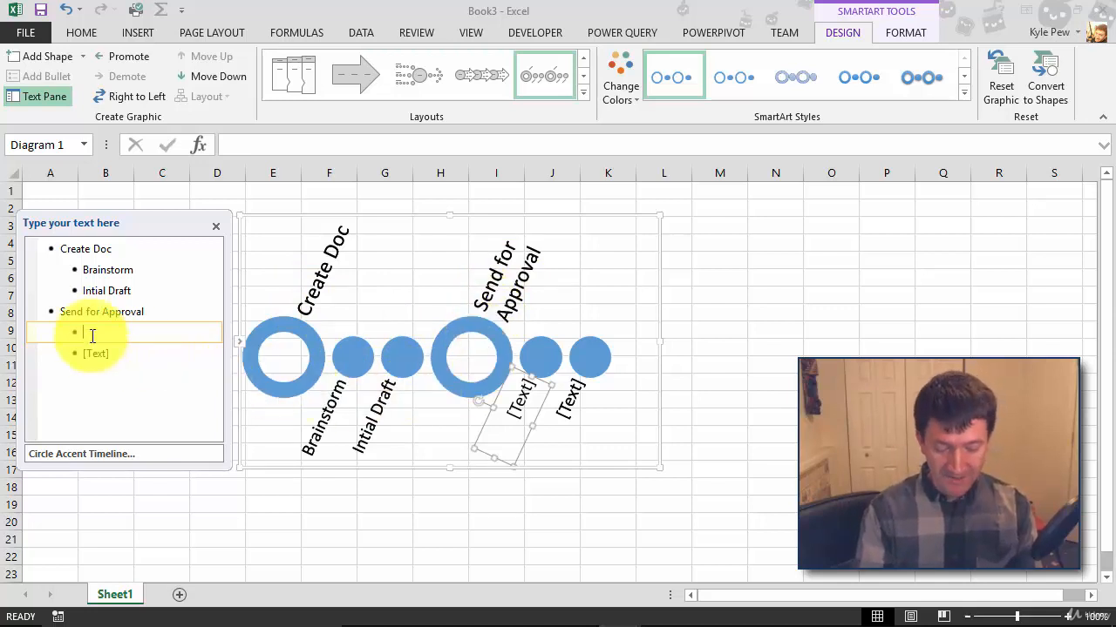
# Enter 'Send Email' and 'Collect Responses' as the sub-steps under Send for Approval
pyautogui.write('Send E')
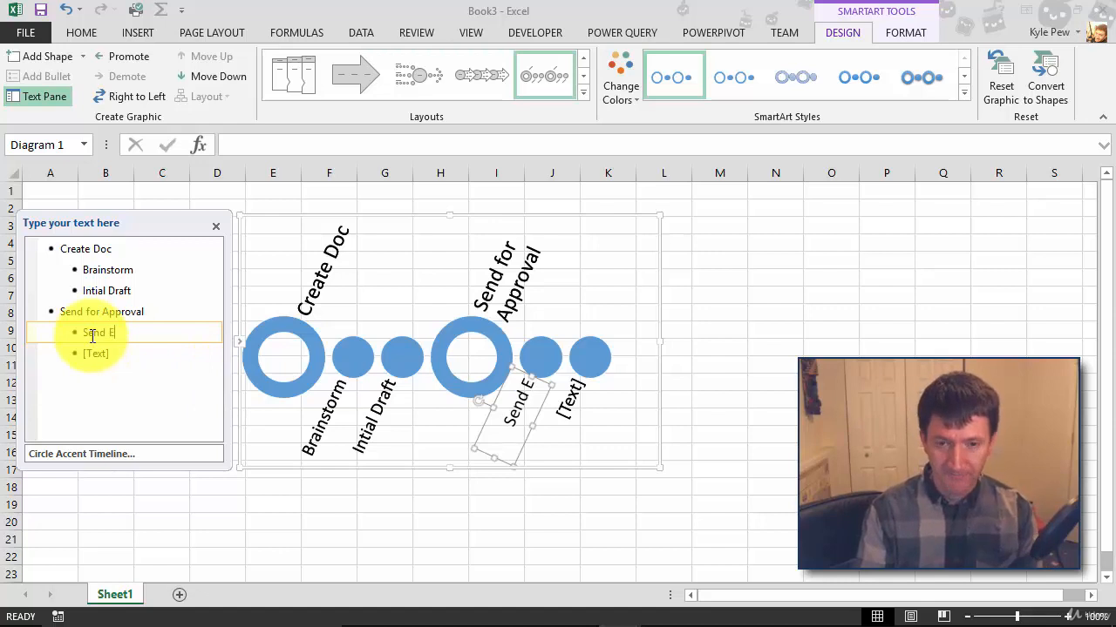
pyautogui.write('mail')
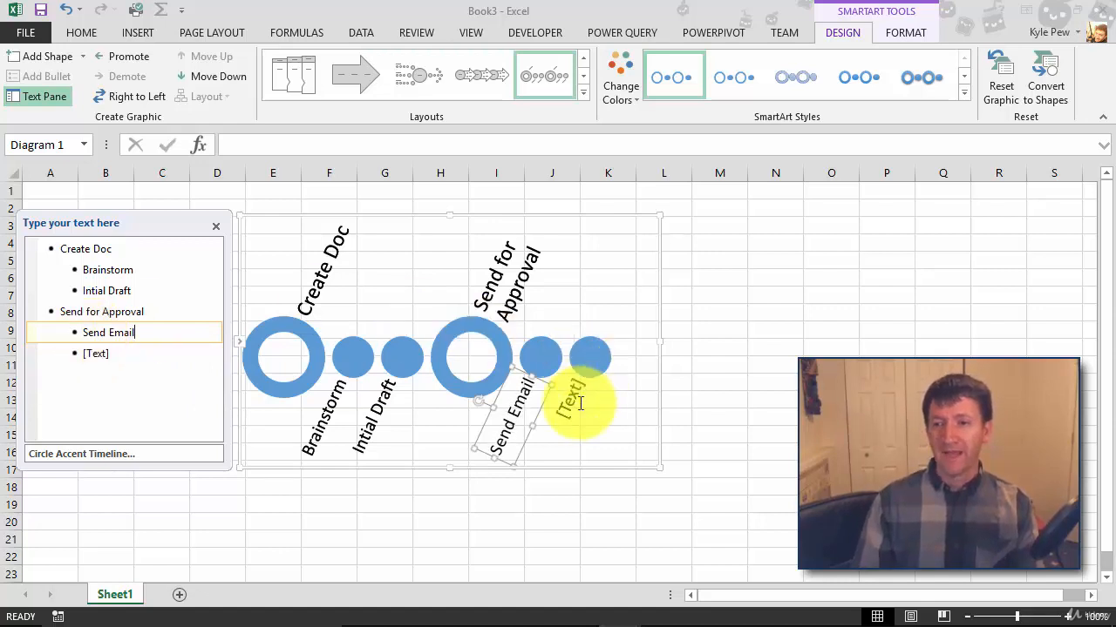
pyautogui.click(114, 355)
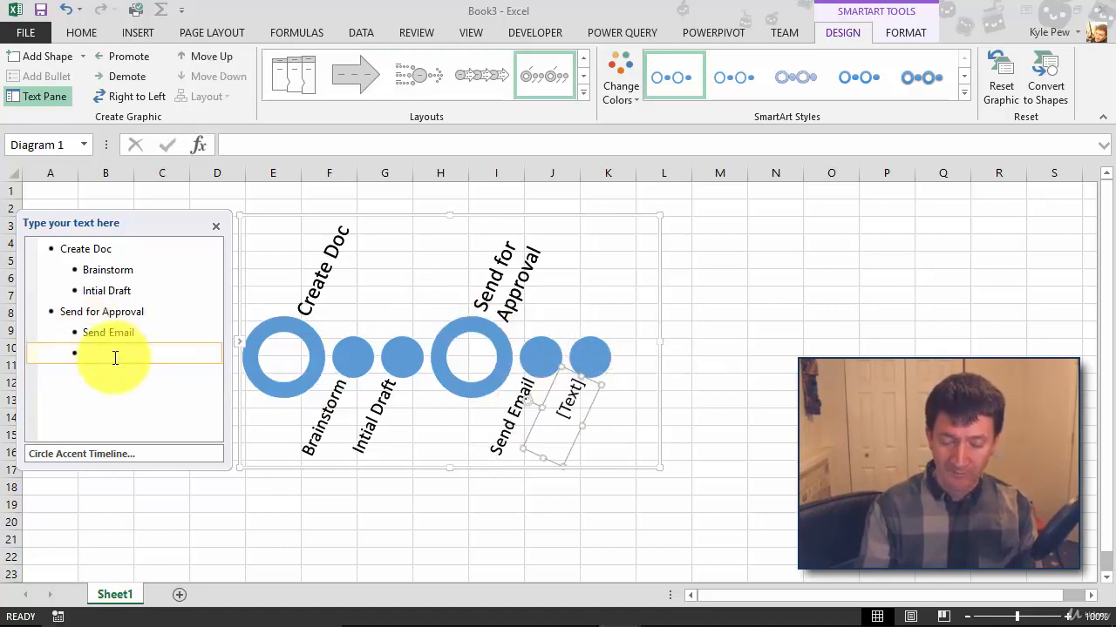
pyautogui.write('Collec')
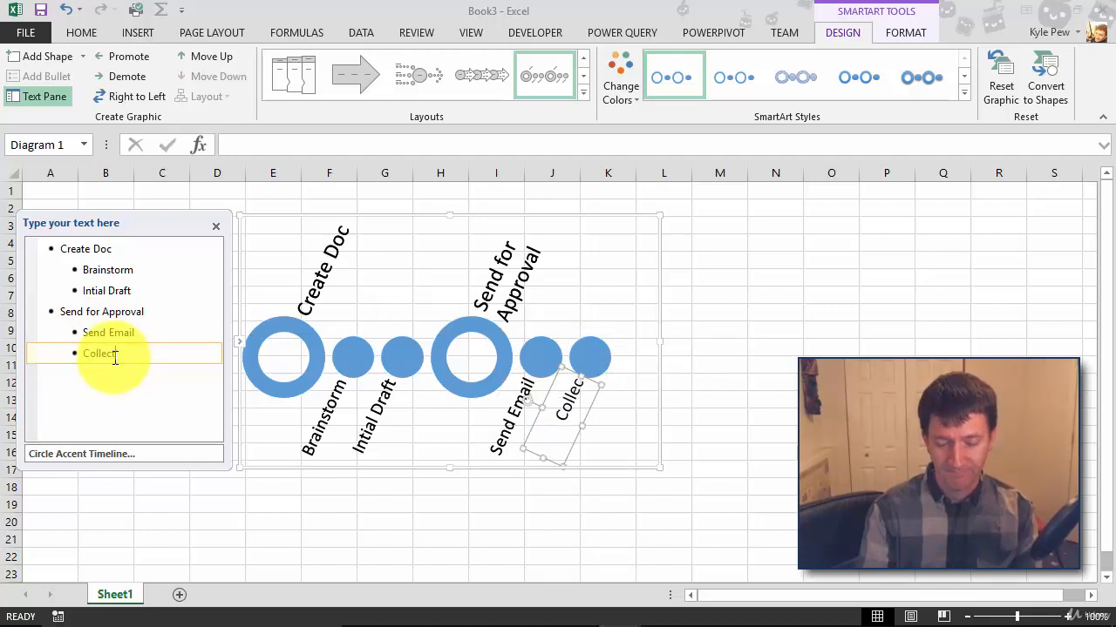
pyautogui.write('t Respo')
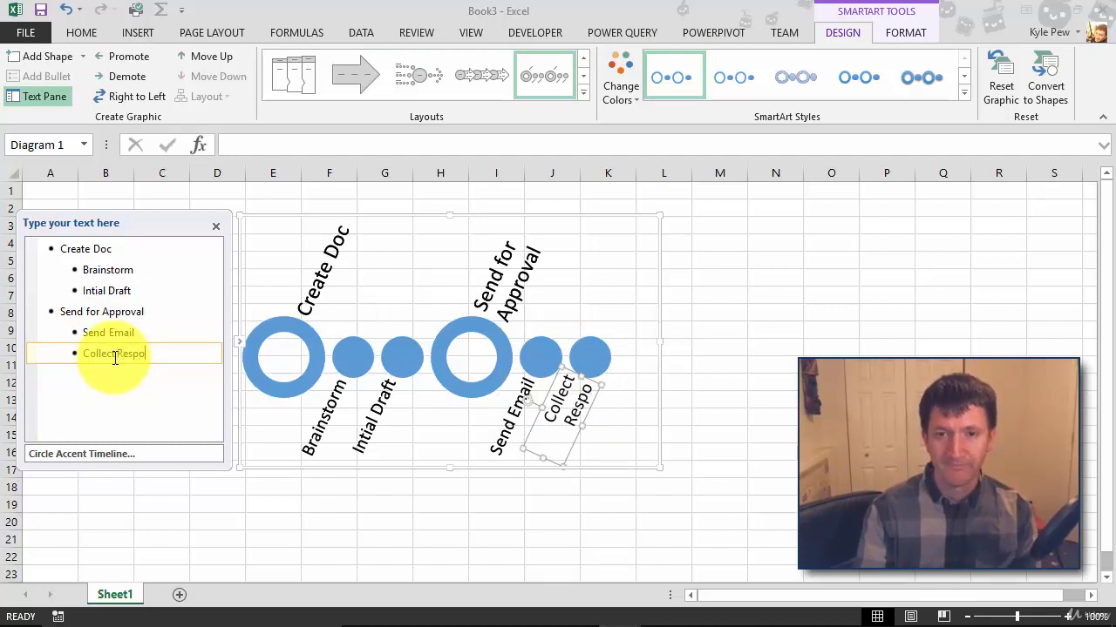
pyautogui.write('nse')
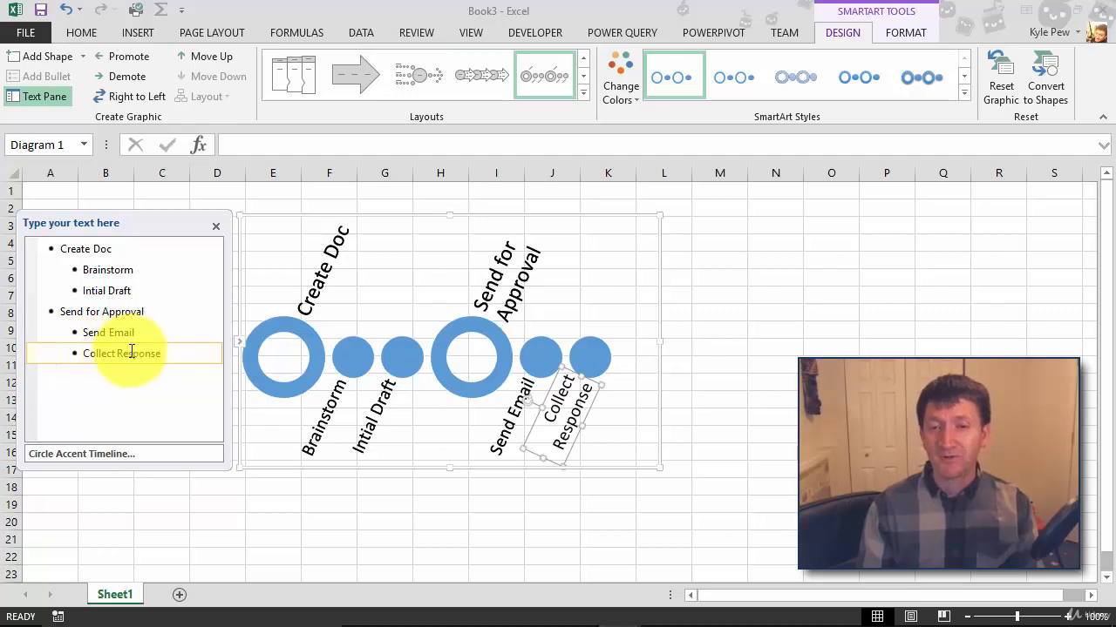
pyautogui.click(169, 355)
pyautogui.write('s')
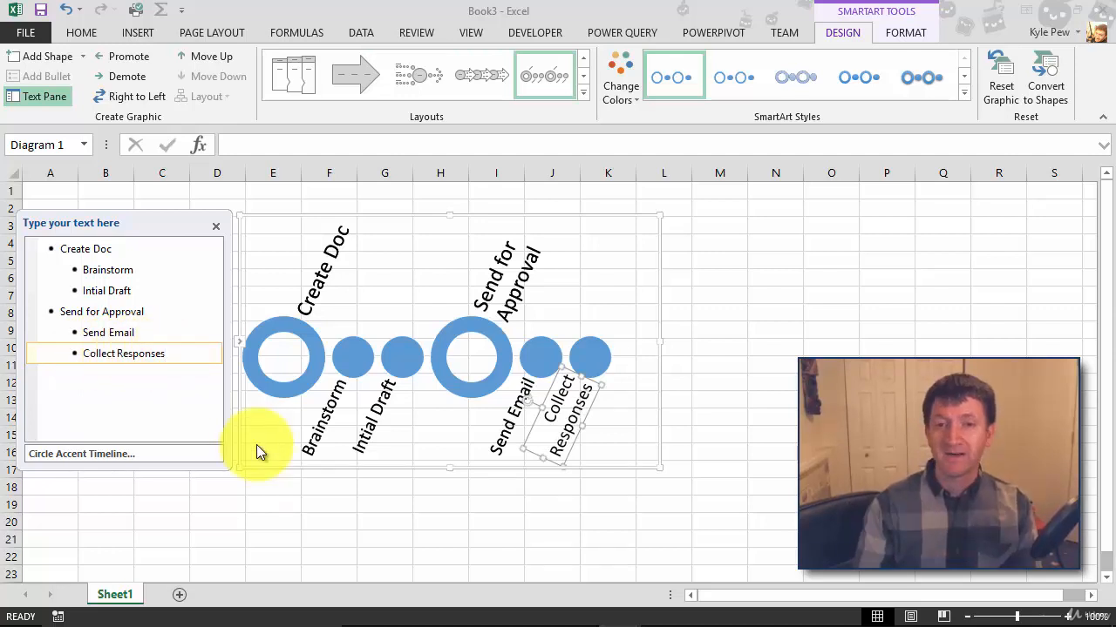
# Add a new entry after Collect Responses, promote it to a main step, and name it 'Final Approval'
pyautogui.press('Return')
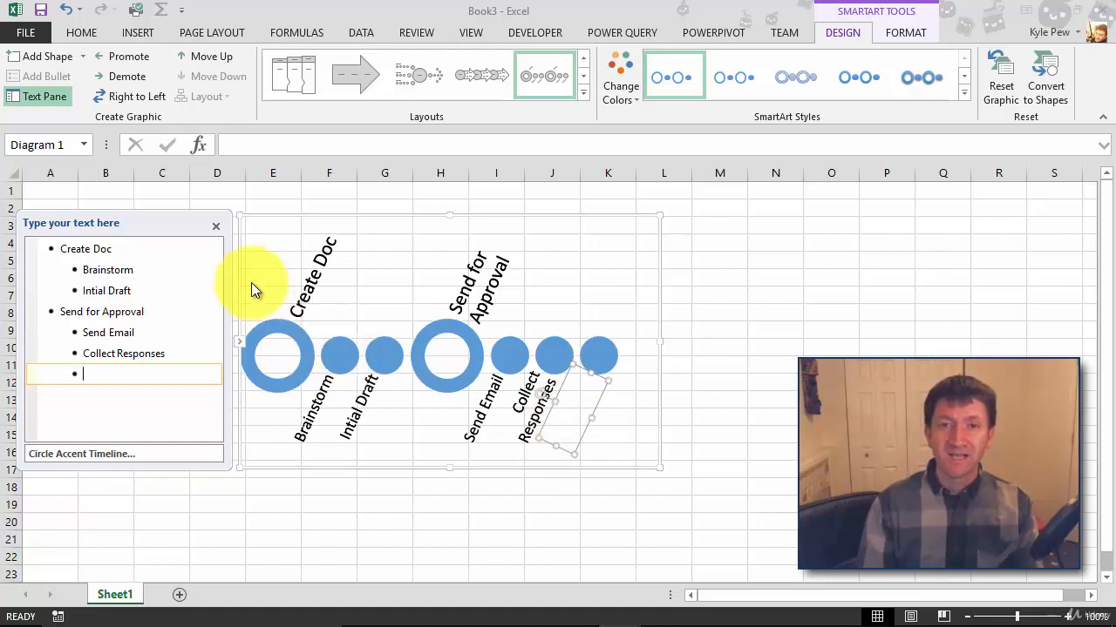
pyautogui.click(48, 96)
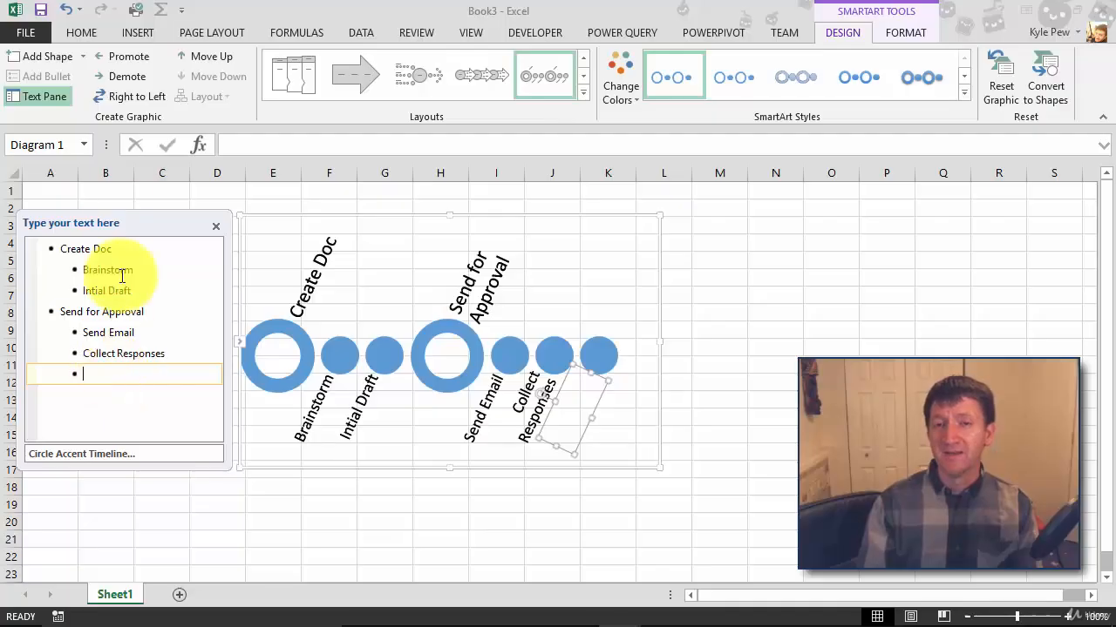
pyautogui.click(130, 58)
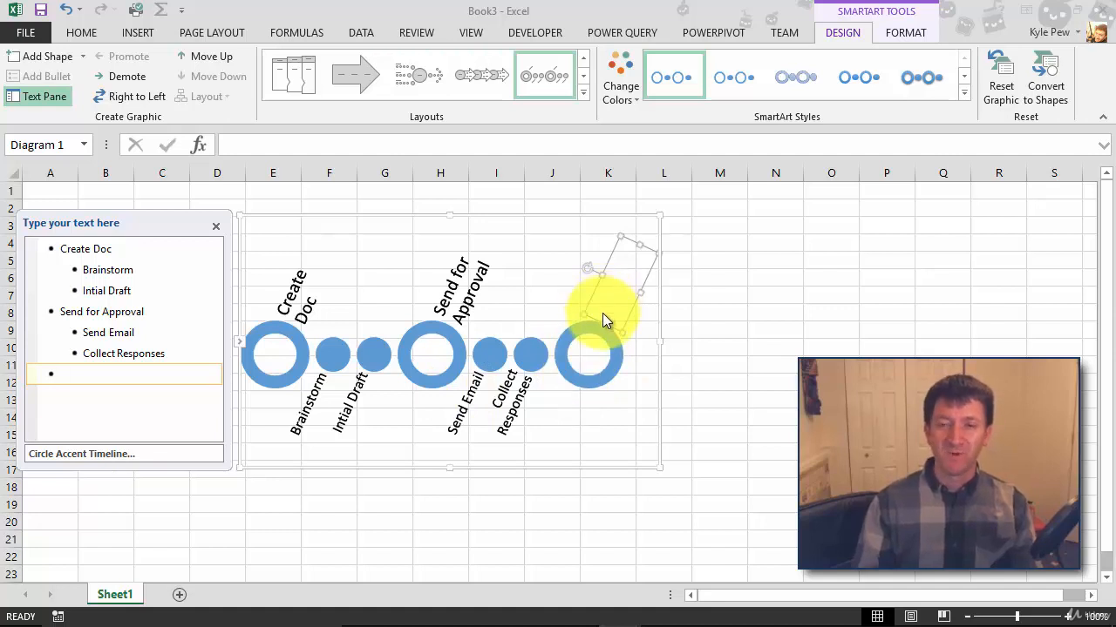
pyautogui.write('Final')
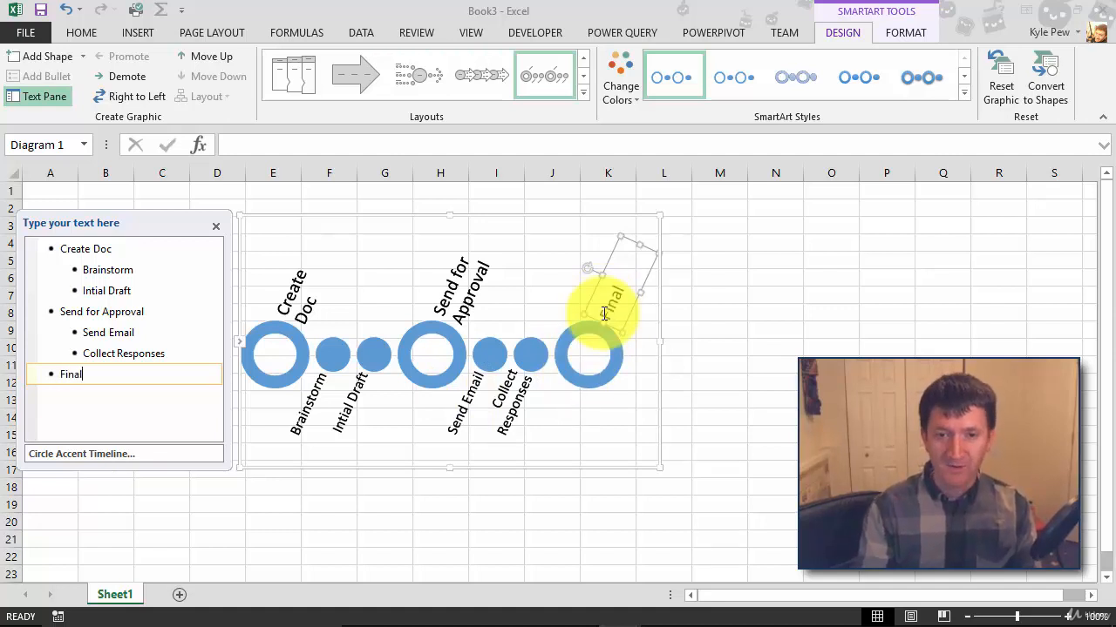
pyautogui.write(' Approval')
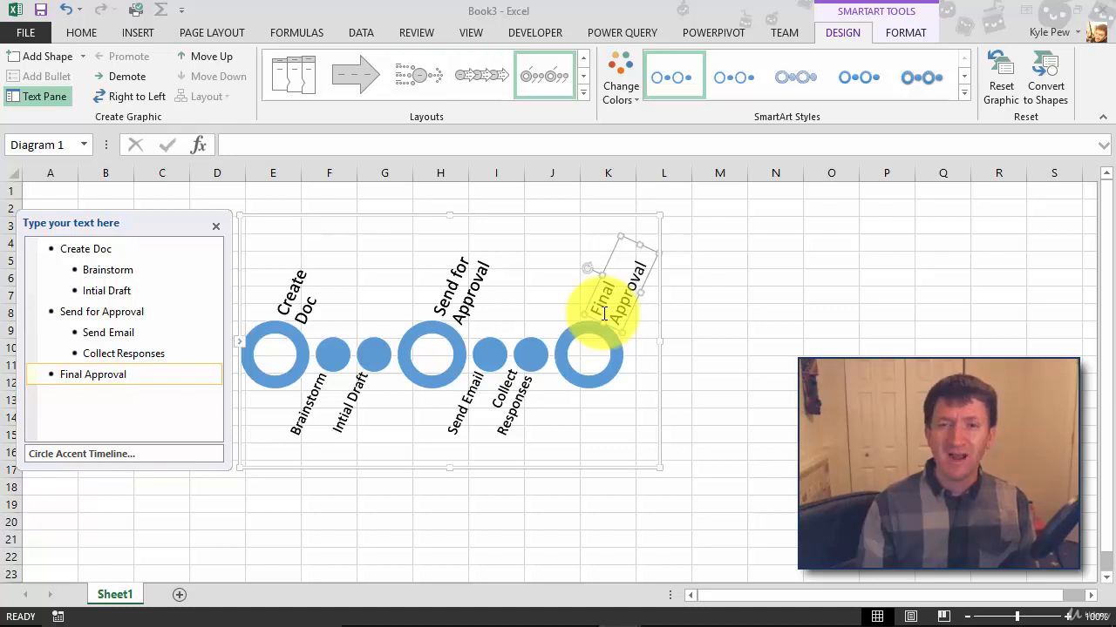
# Apply a 3-D SmartArt style to the whole timeline diagram
pyautogui.click(305, 216)
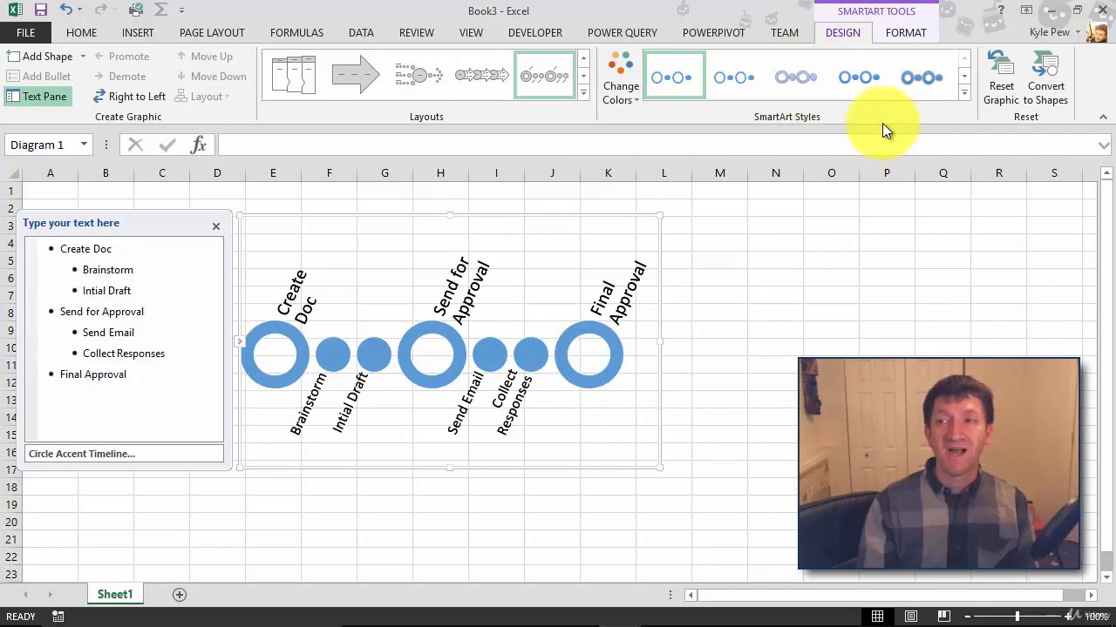
pyautogui.click(964, 92)
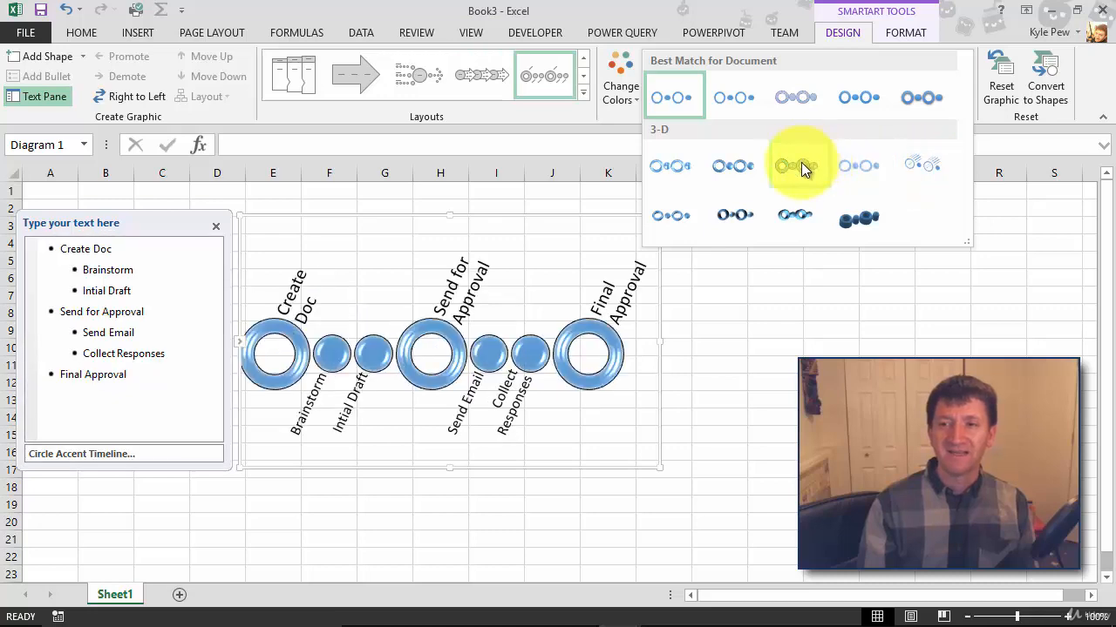
pyautogui.click(685, 218)
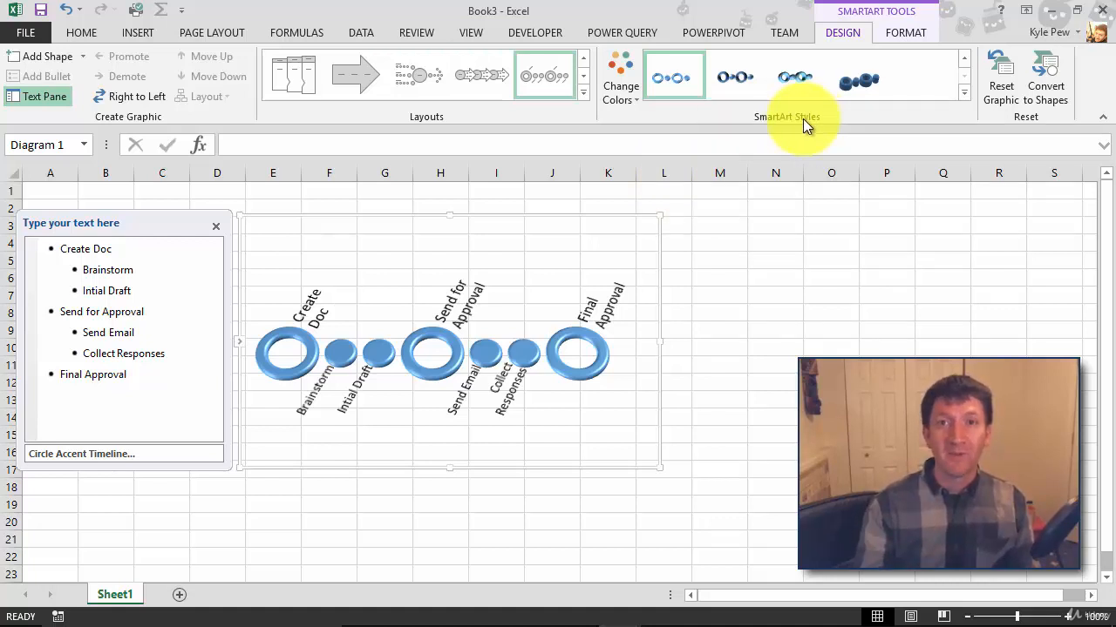
pyautogui.click(895, 33)
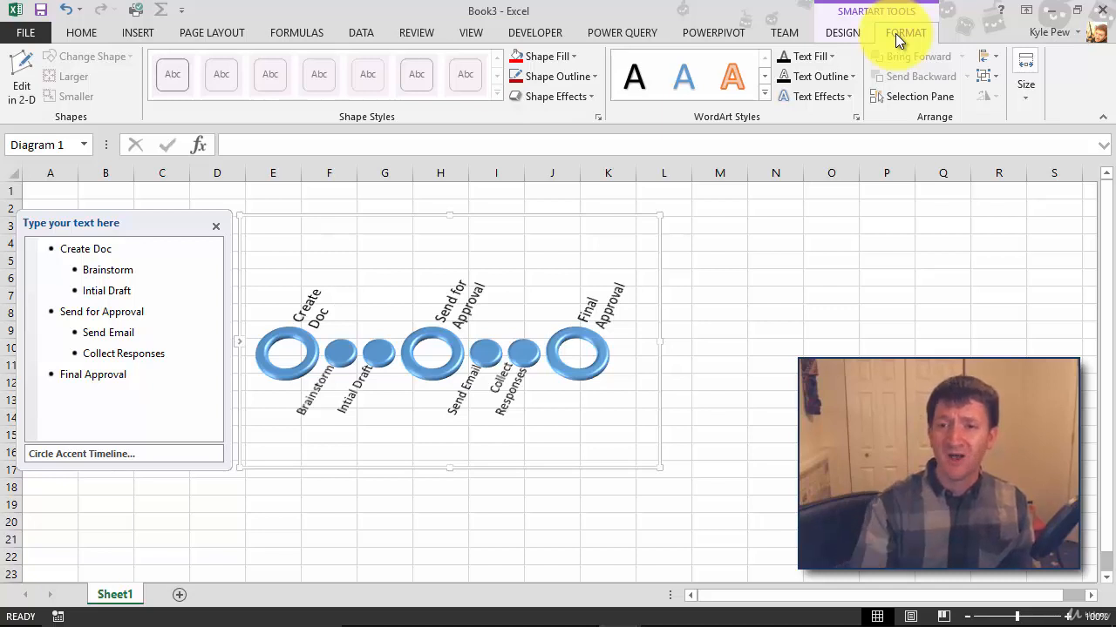
# Fill the Create Doc, Send for Approval and Final Approval circles with orange
pyautogui.click(276, 331)
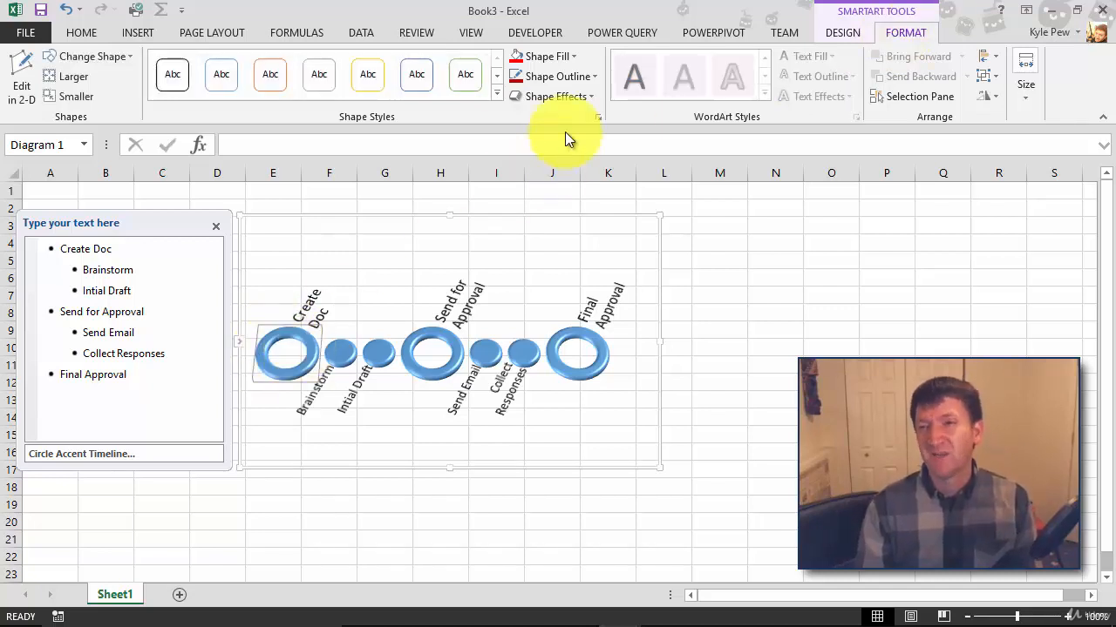
pyautogui.click(573, 57)
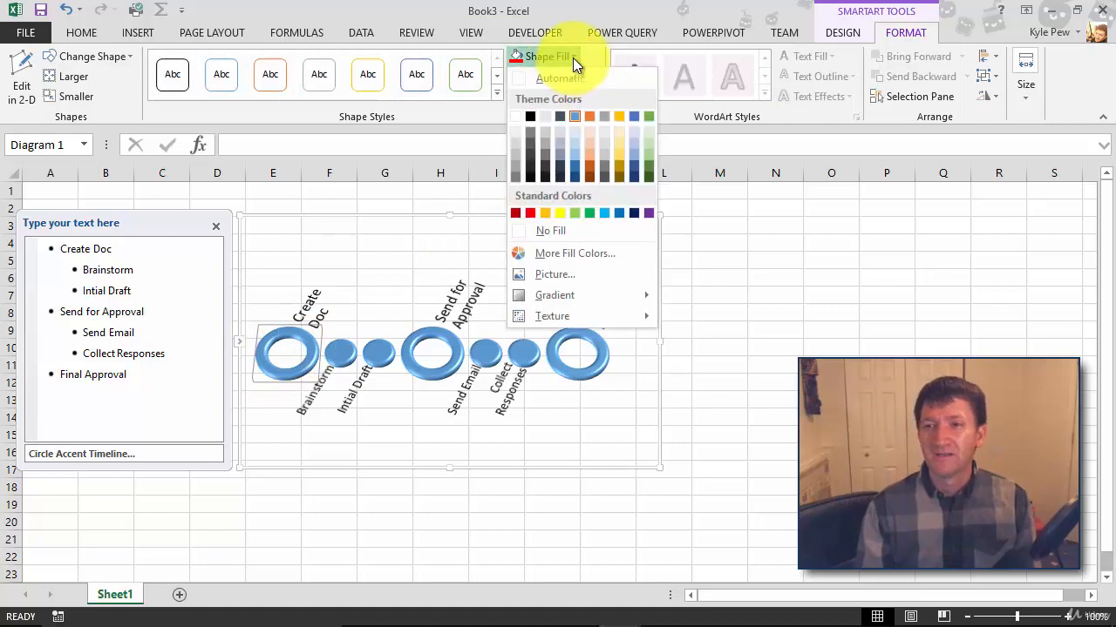
pyautogui.click(591, 117)
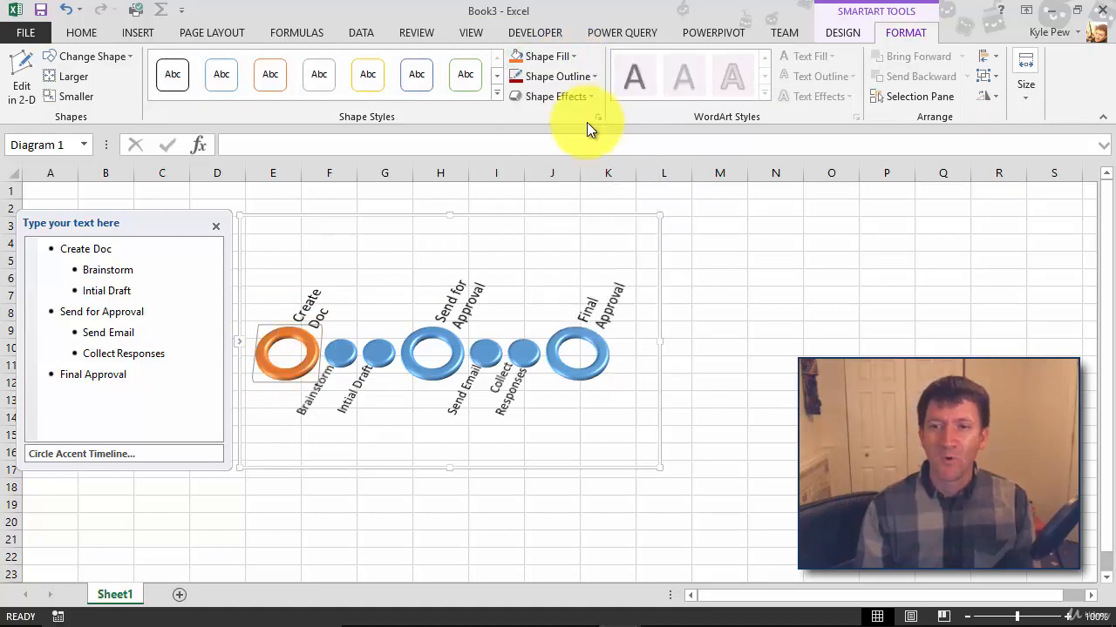
pyautogui.click(433, 331)
pyautogui.click(562, 56)
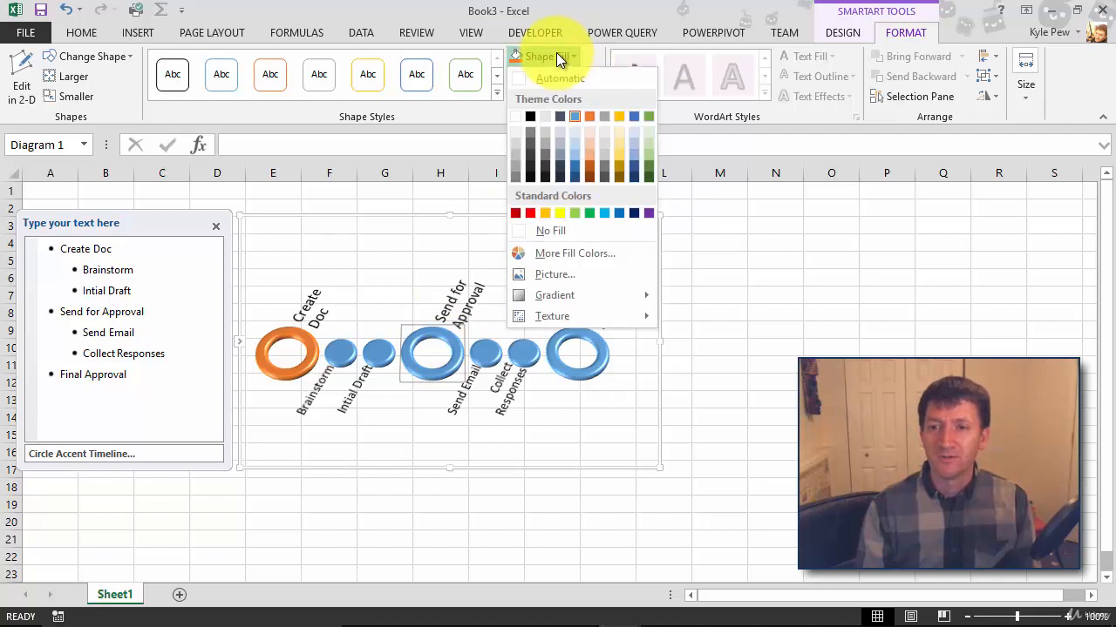
pyautogui.click(514, 56)
pyautogui.click(569, 338)
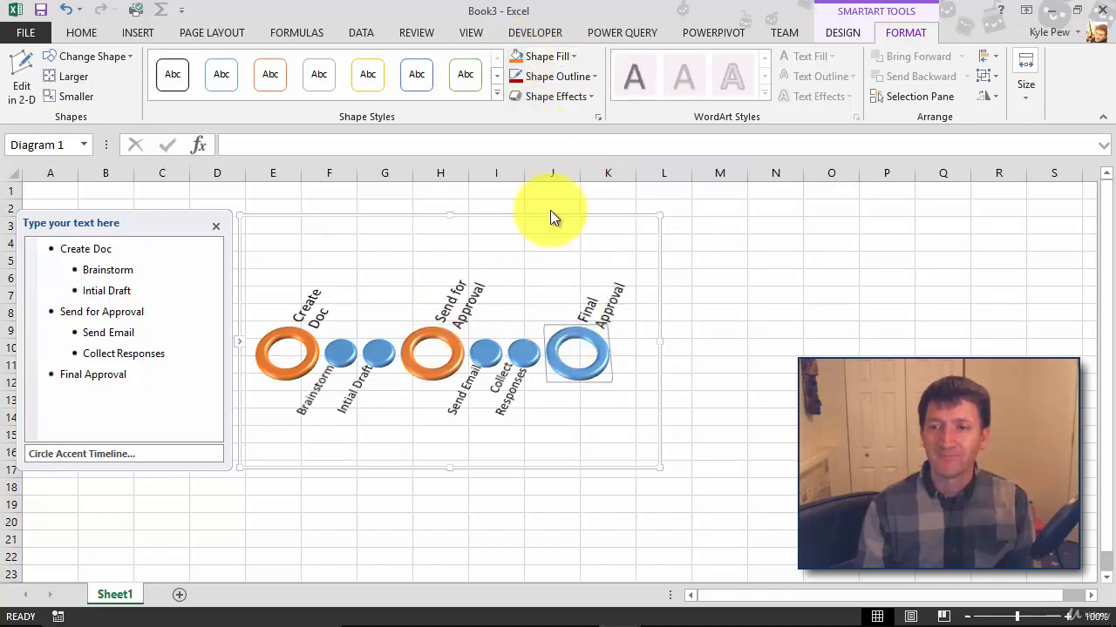
pyautogui.click(514, 52)
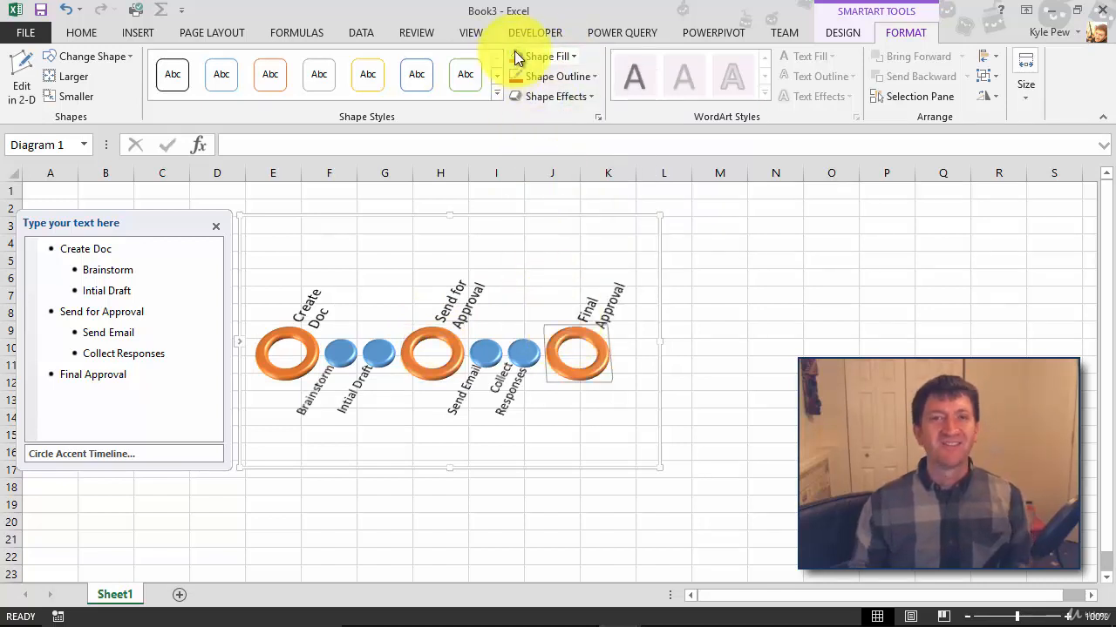